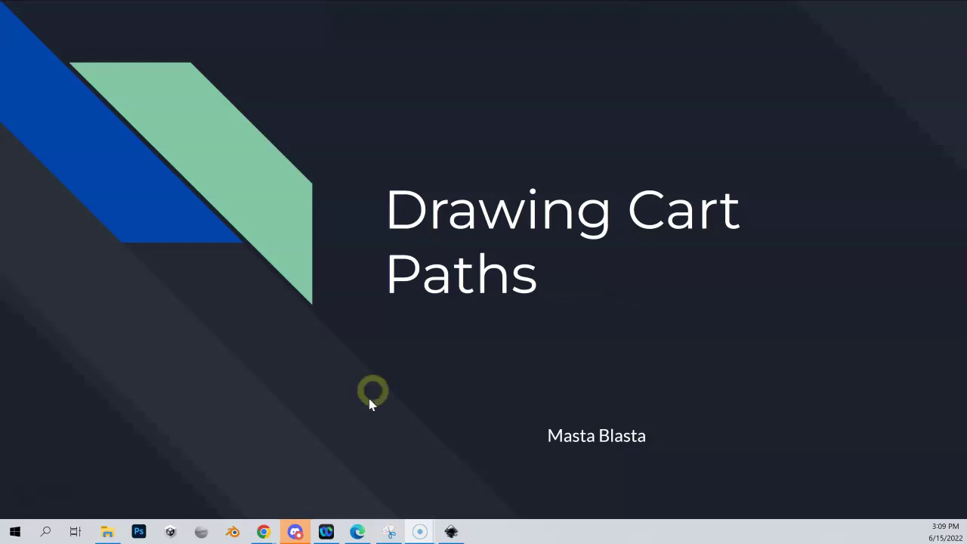
Bring the RockCreek.svg golf course map window to the front in Inkscape
{"action": "left_click", "coordinate": [451, 533]}
{"action": "left_click", "coordinate": [480, 257]}
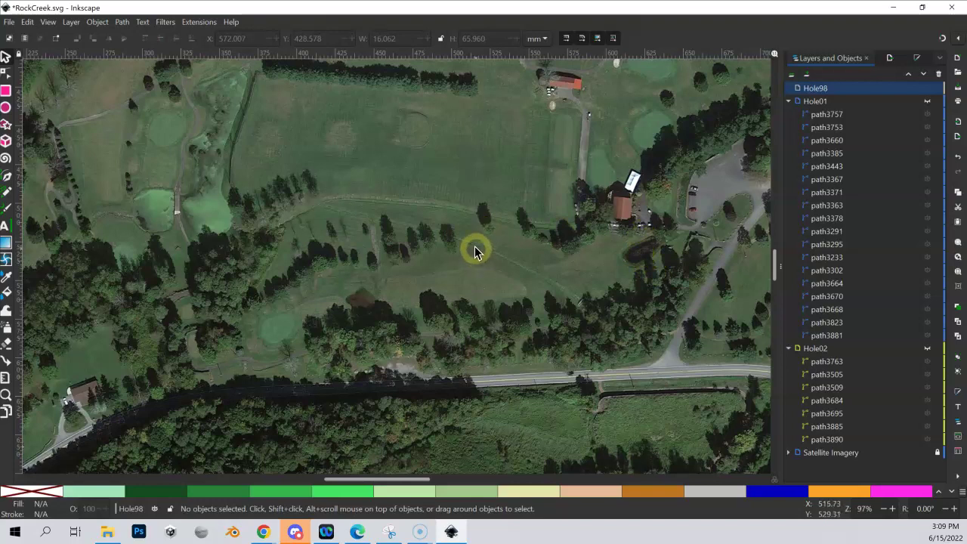
Zoom in on the clubhouse parking loop and make Hole98 the current layer
{"action": "key", "text": "shift+equal"}
{"action": "key", "text": "shift+equal"}
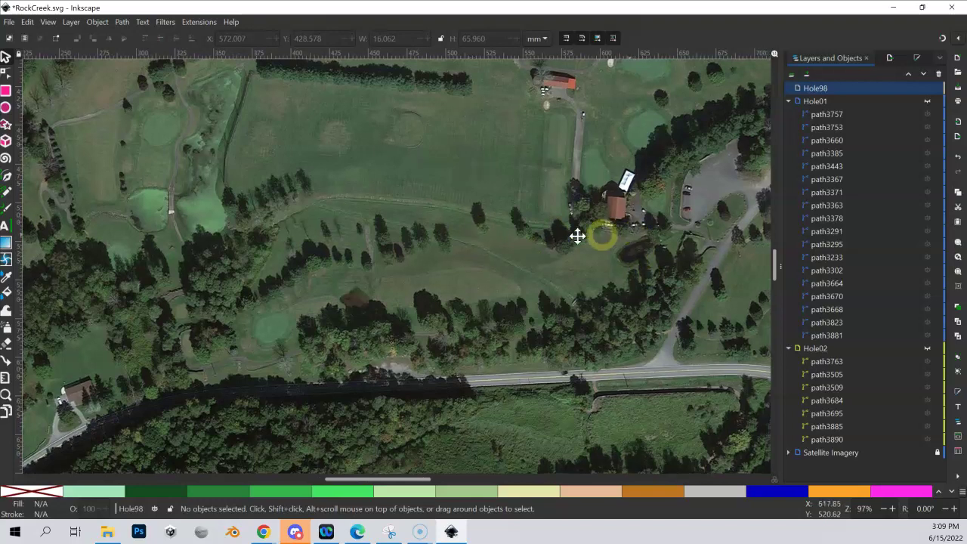
{"action": "left_click_drag", "start_coordinate": [615, 227], "coordinate": [328, 229]}
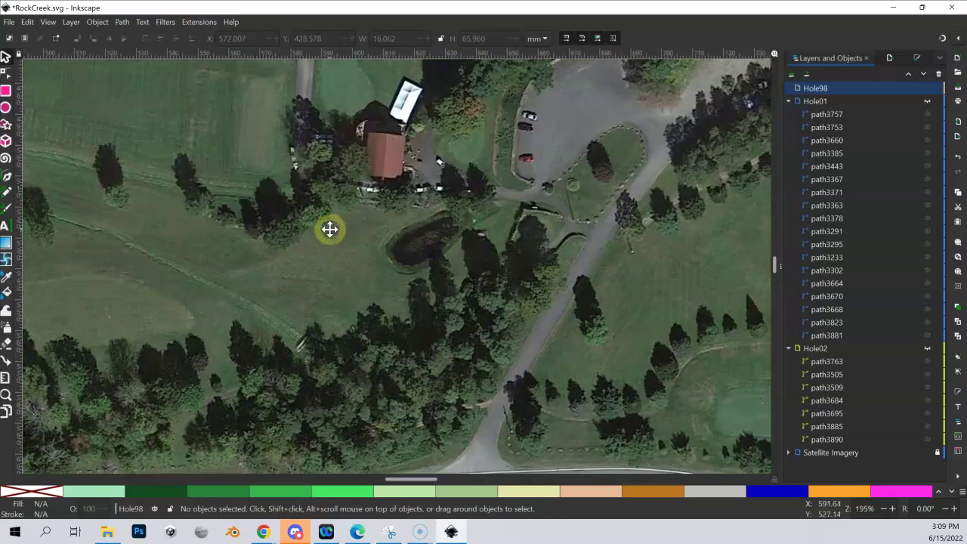
{"action": "key", "text": "shift+equal"}
{"action": "left_click_drag", "start_coordinate": [591, 239], "coordinate": [443, 222]}
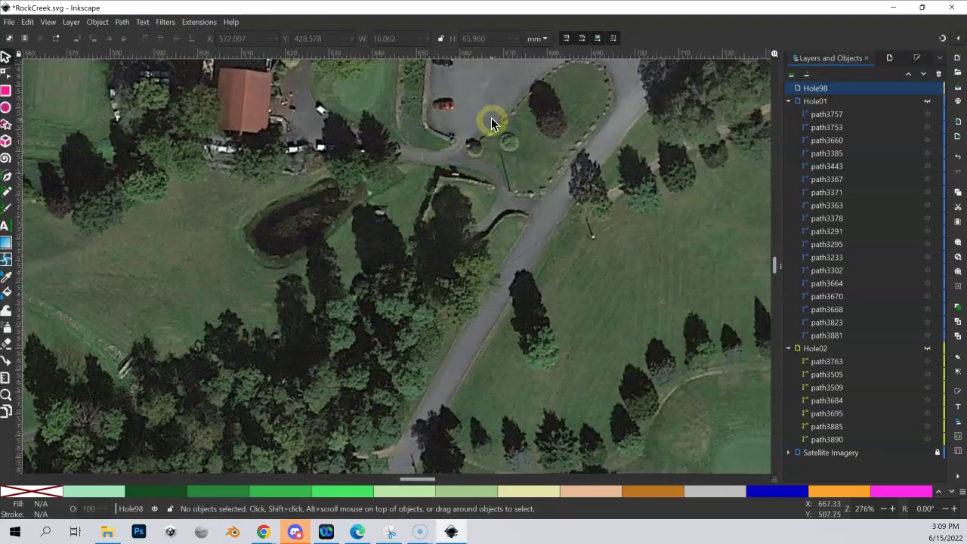
{"action": "left_click_drag", "start_coordinate": [491, 123], "coordinate": [454, 178]}
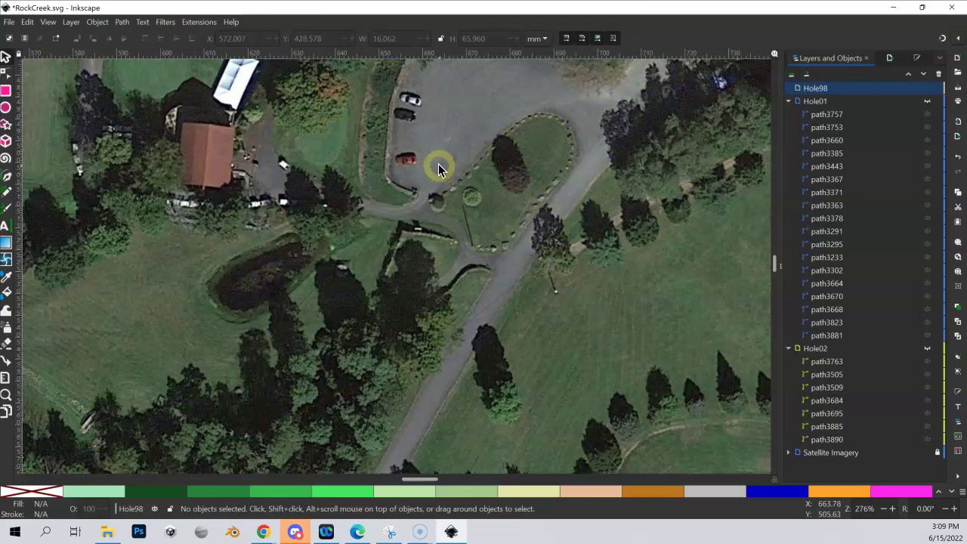
{"action": "left_click_drag", "start_coordinate": [422, 170], "coordinate": [416, 155]}
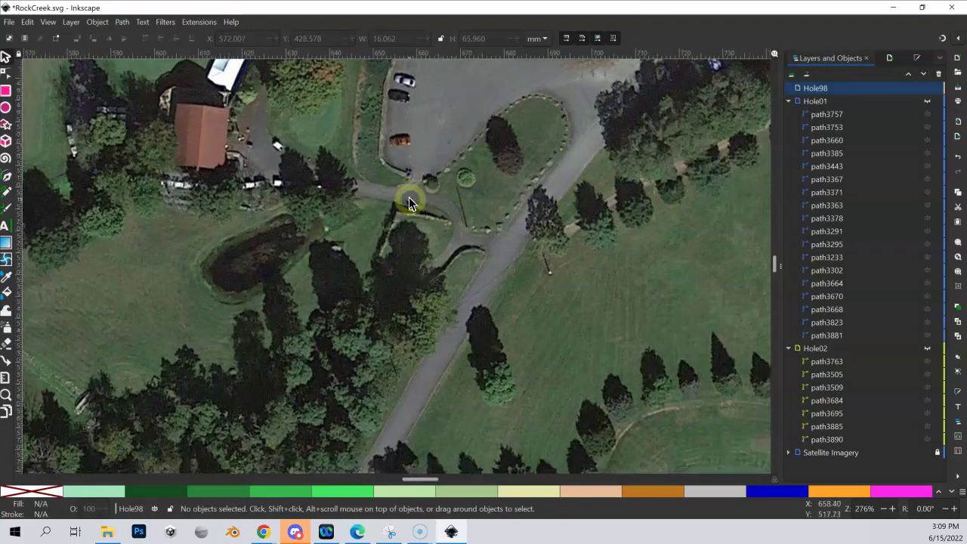
{"action": "left_click_drag", "start_coordinate": [339, 318], "coordinate": [522, 189]}
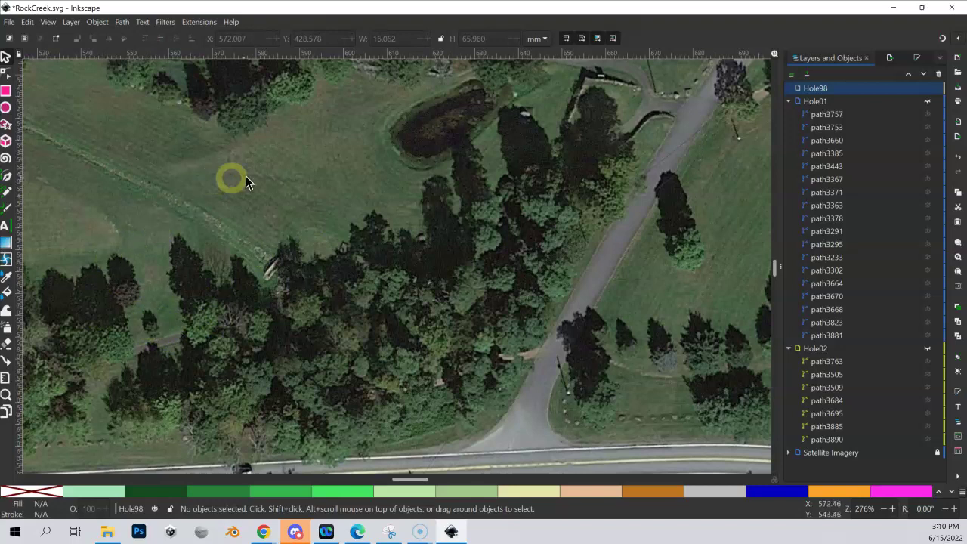
{"action": "left_click_drag", "start_coordinate": [460, 134], "coordinate": [358, 239]}
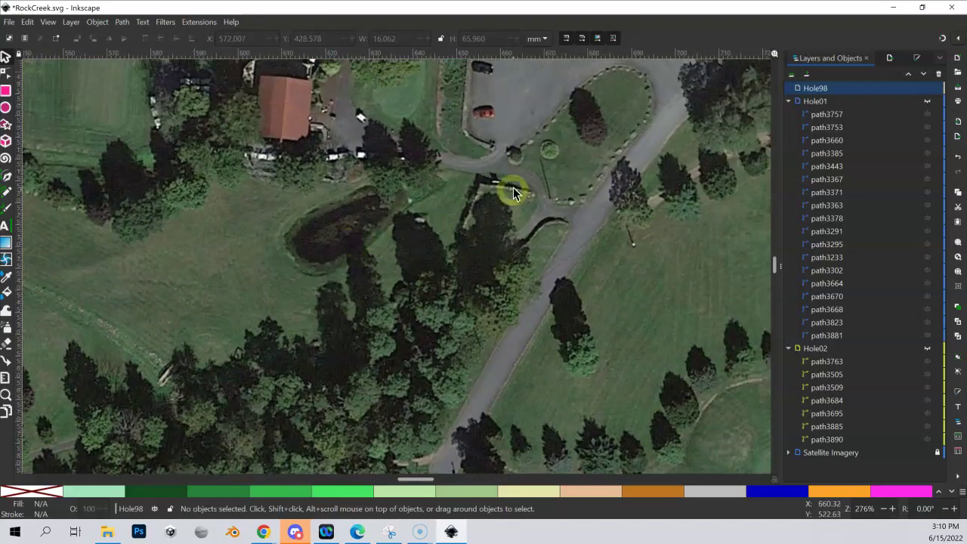
{"action": "left_click", "coordinate": [835, 90]}
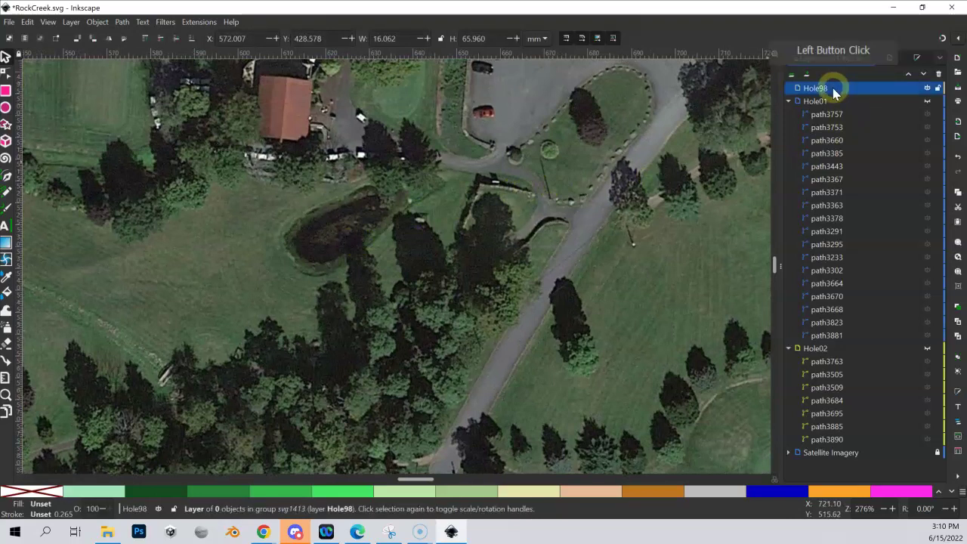
Start a Bezier path at the parking loop and trace down past the cart path junction
{"action": "left_click", "coordinate": [6, 176]}
{"action": "left_click", "coordinate": [495, 180]}
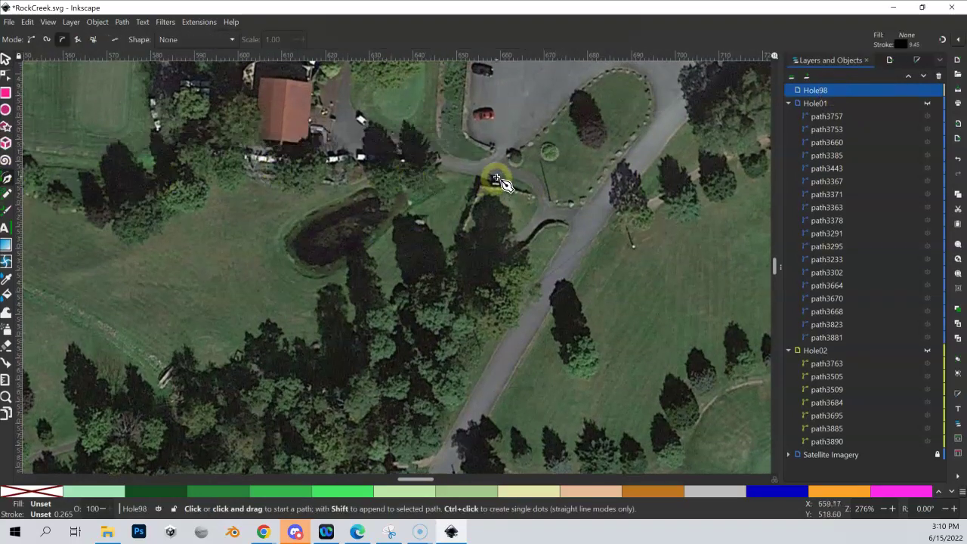
{"action": "left_click", "coordinate": [498, 172]}
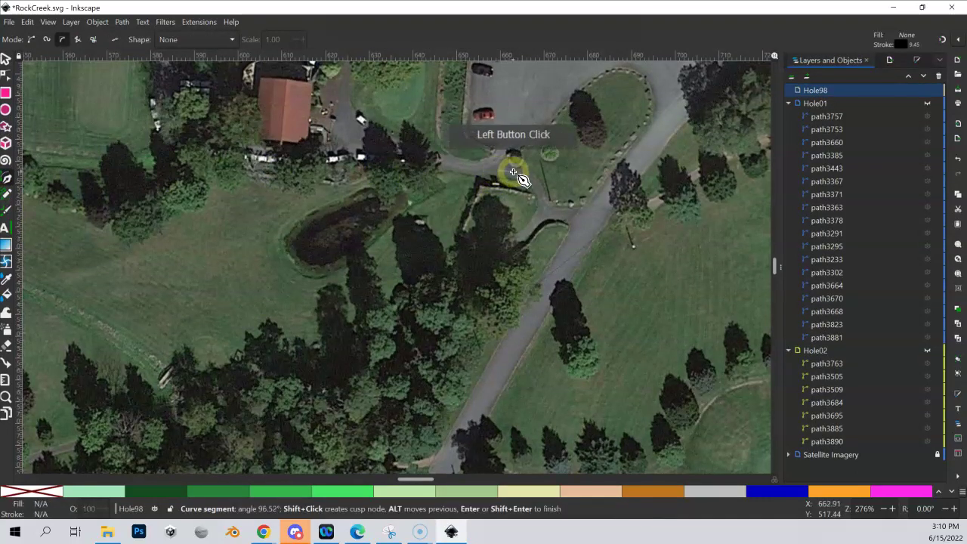
{"action": "left_click", "coordinate": [532, 177]}
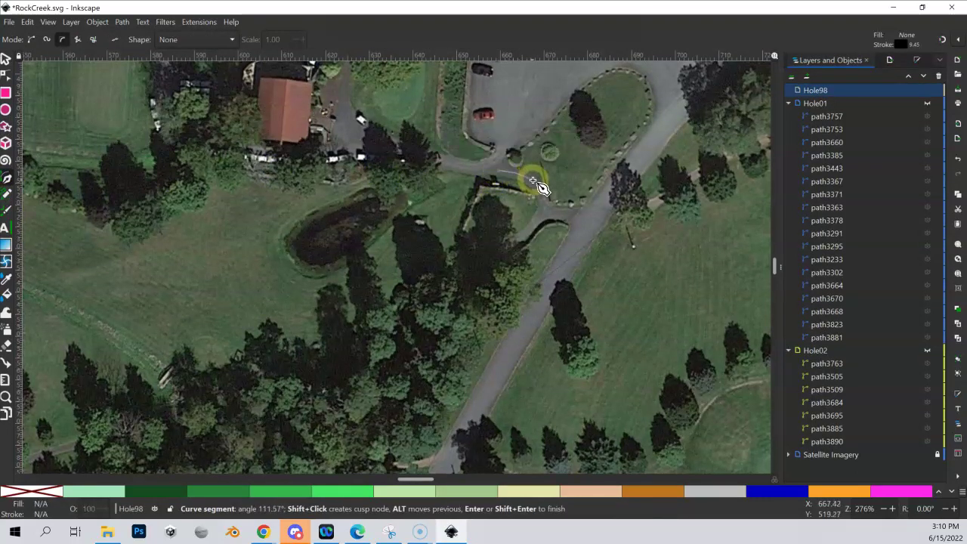
{"action": "left_click", "coordinate": [540, 191]}
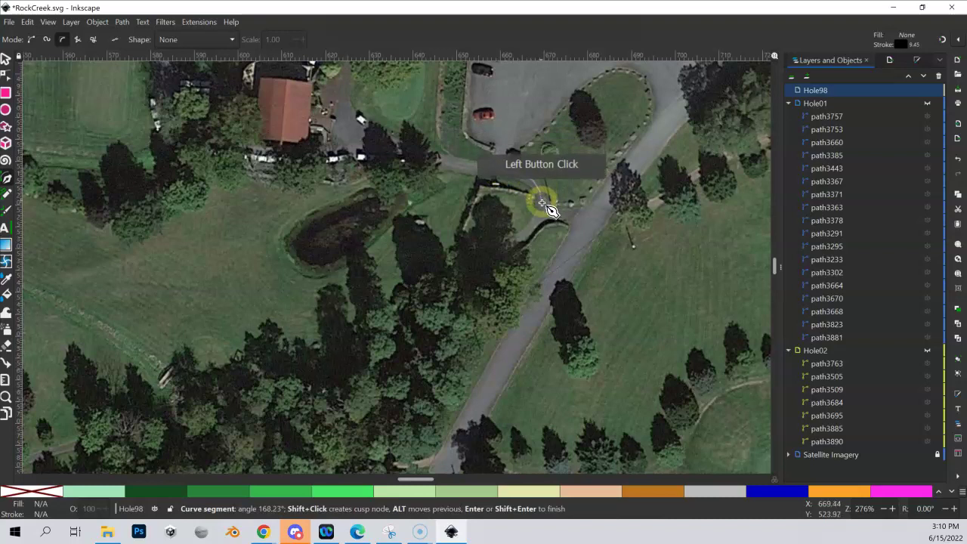
{"action": "left_click", "coordinate": [549, 214]}
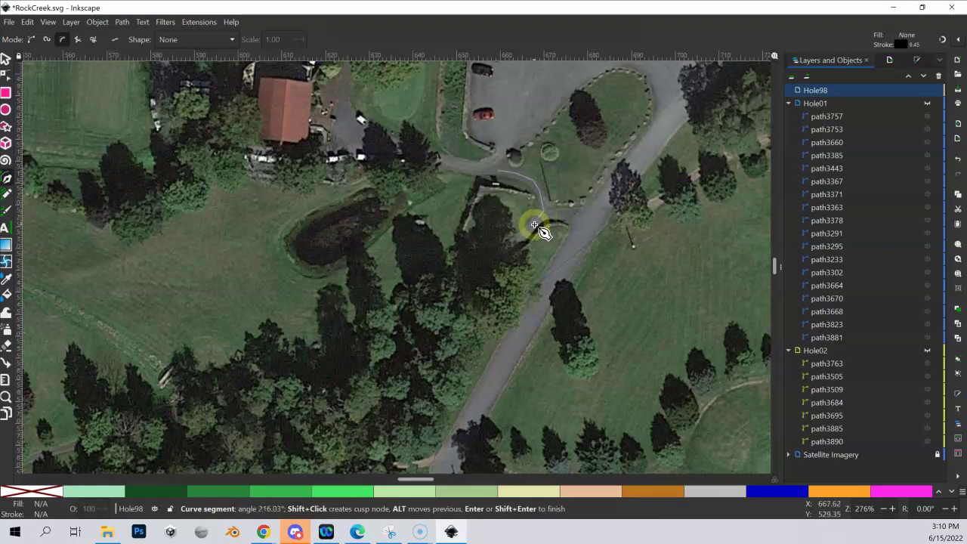
{"action": "left_click", "coordinate": [514, 243]}
{"action": "left_click", "coordinate": [514, 243]}
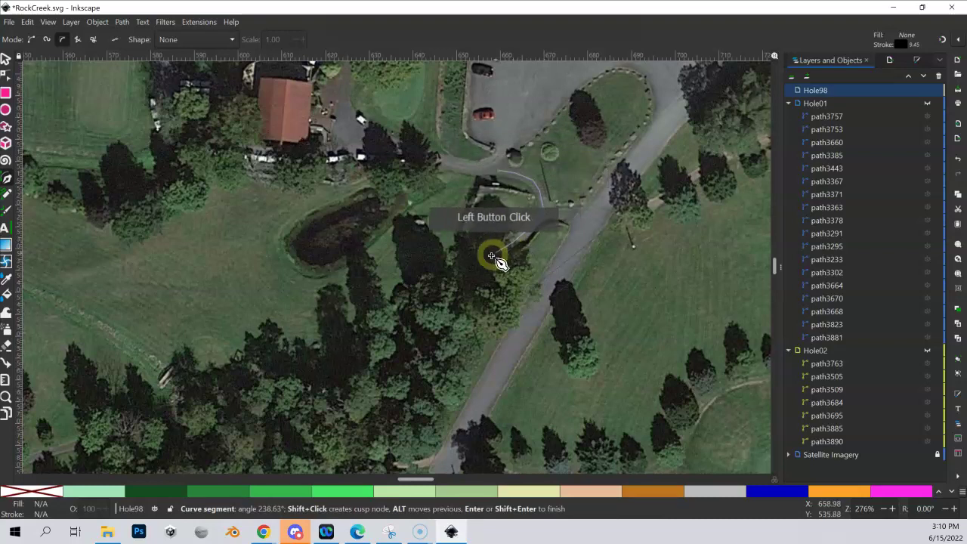
Continue the trace southwest into the trees and then west toward the road
{"action": "left_click", "coordinate": [440, 301]}
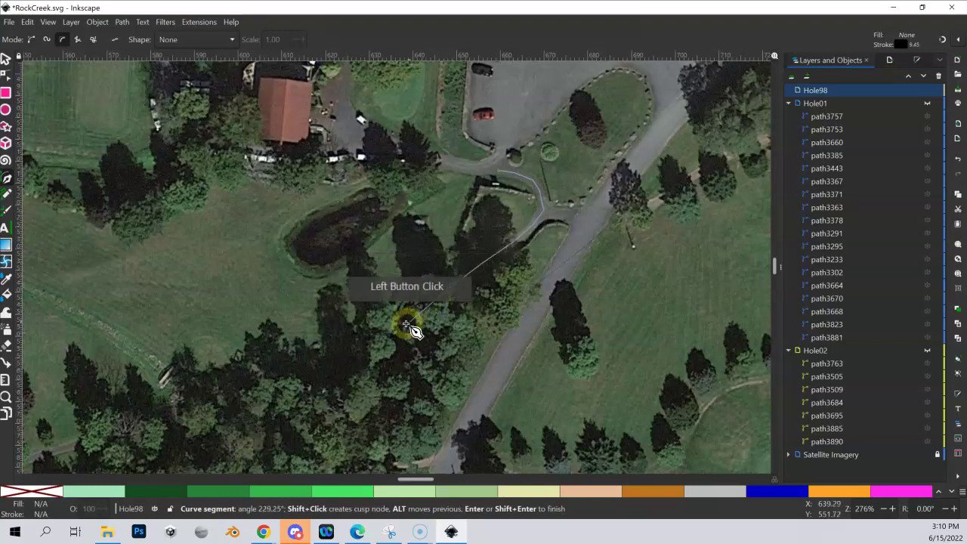
{"action": "left_click", "coordinate": [374, 338]}
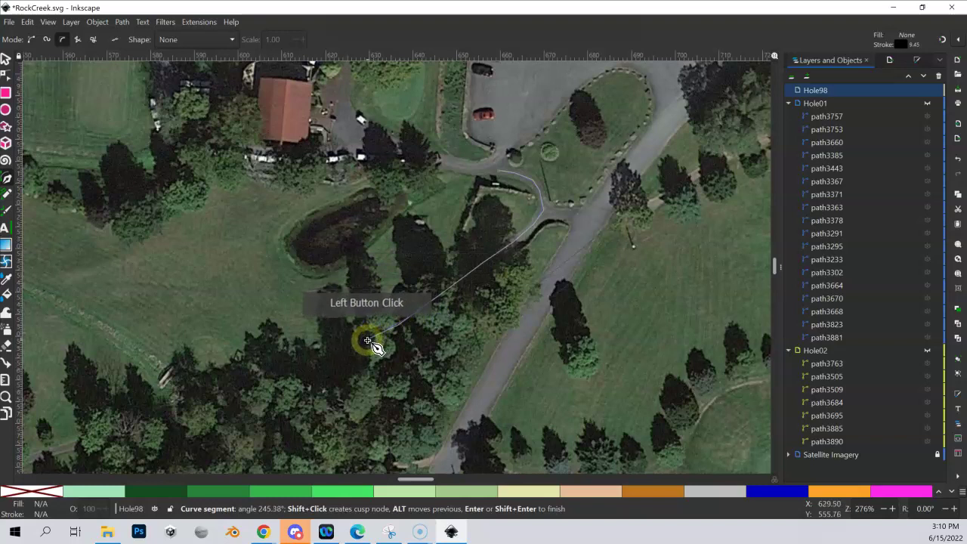
{"action": "left_click_drag", "start_coordinate": [367, 337], "coordinate": [493, 233]}
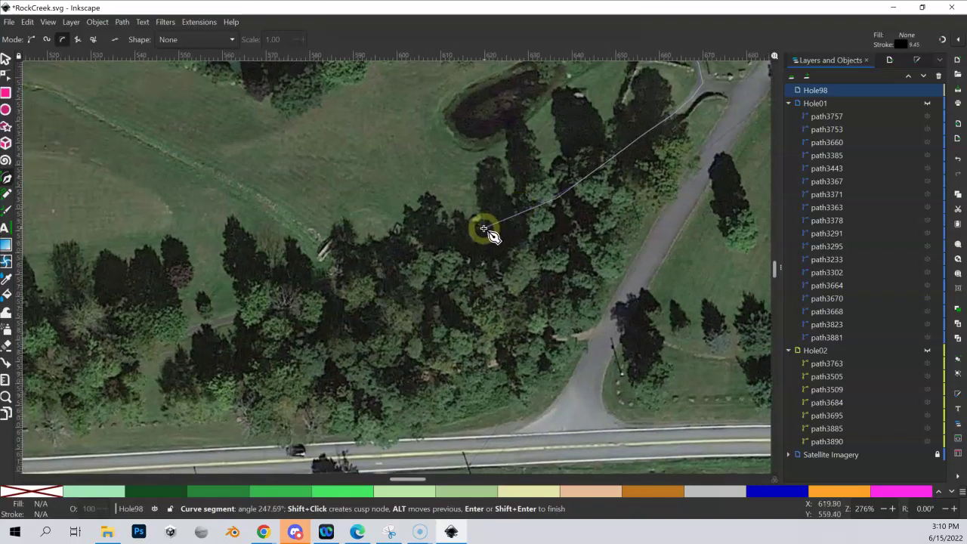
{"action": "left_click", "coordinate": [463, 232]}
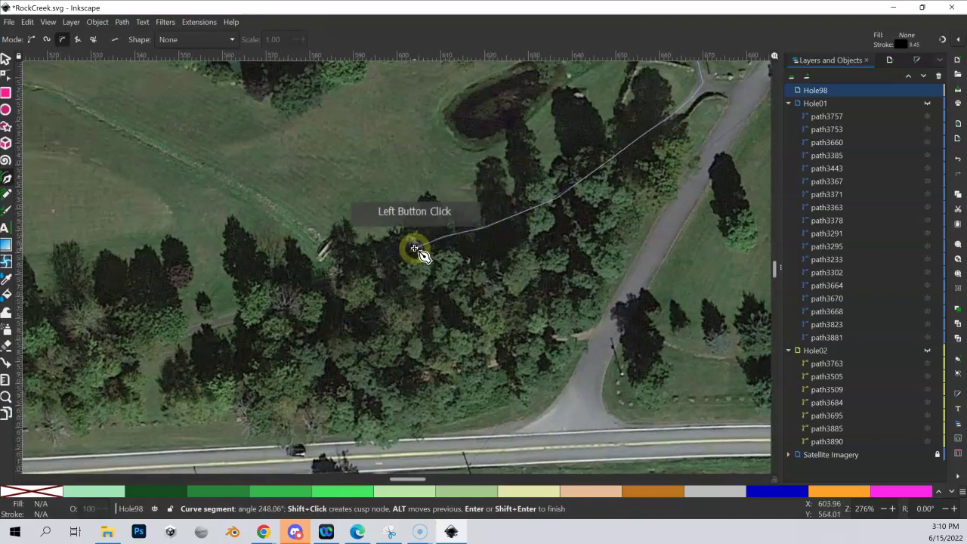
{"action": "left_click", "coordinate": [384, 263]}
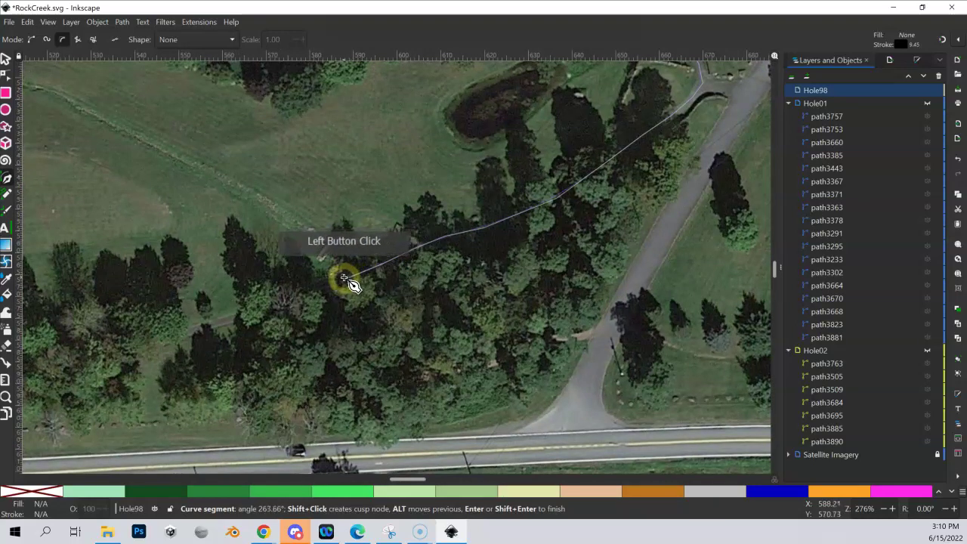
Extend the trace west along the cart path beside the road
{"action": "left_click", "coordinate": [272, 307]}
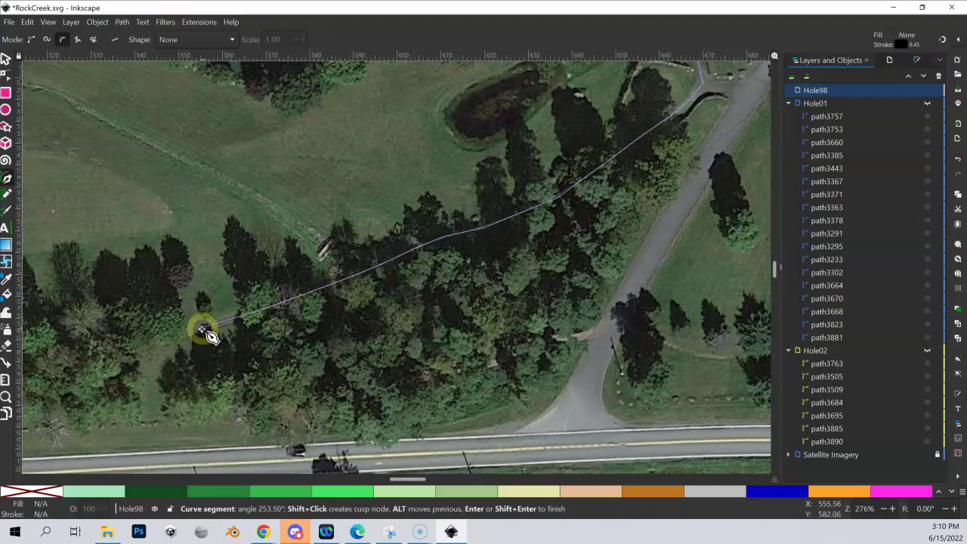
{"action": "left_click_drag", "start_coordinate": [156, 292], "coordinate": [307, 212]}
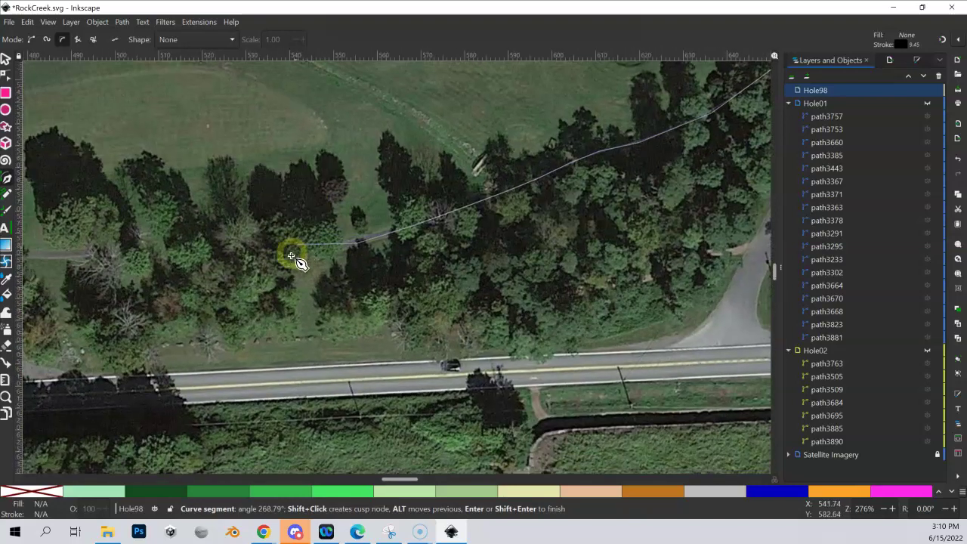
{"action": "left_click", "coordinate": [281, 259]}
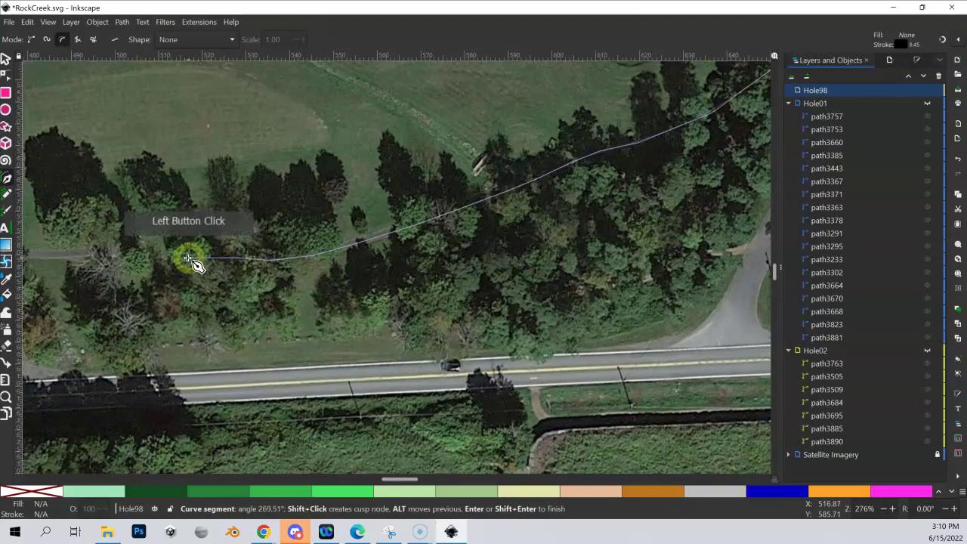
{"action": "left_click", "coordinate": [91, 256]}
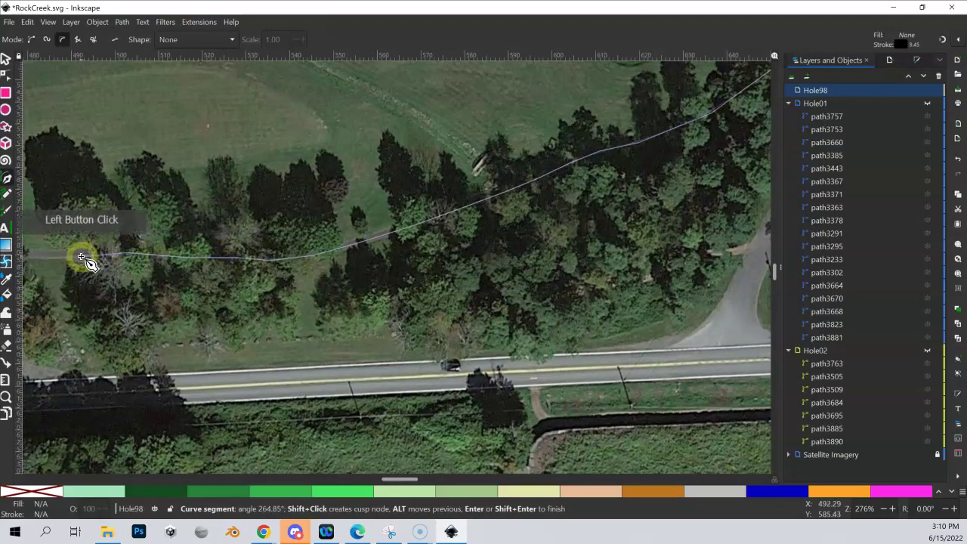
{"action": "left_click", "coordinate": [70, 251]}
{"action": "left_click_drag", "start_coordinate": [76, 257], "coordinate": [391, 248]}
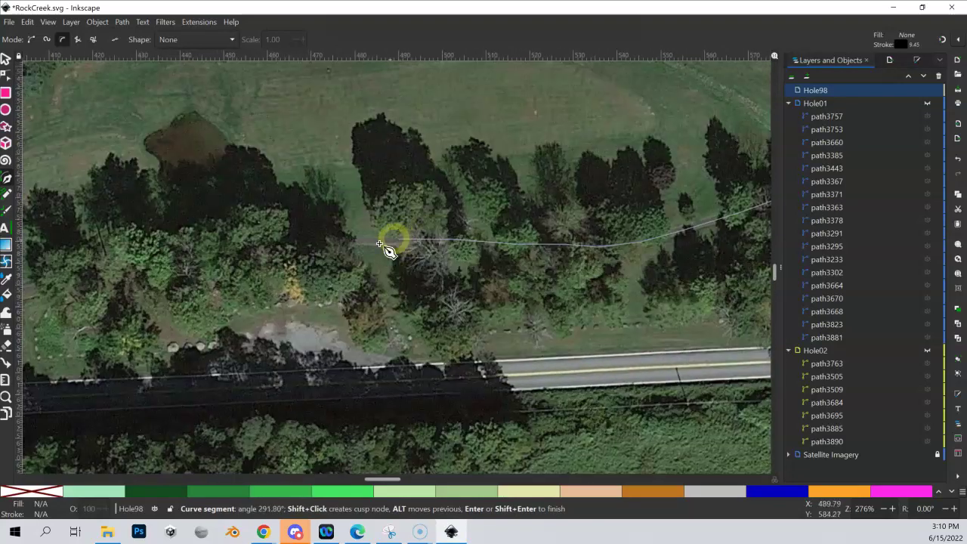
{"action": "left_click", "coordinate": [332, 243]}
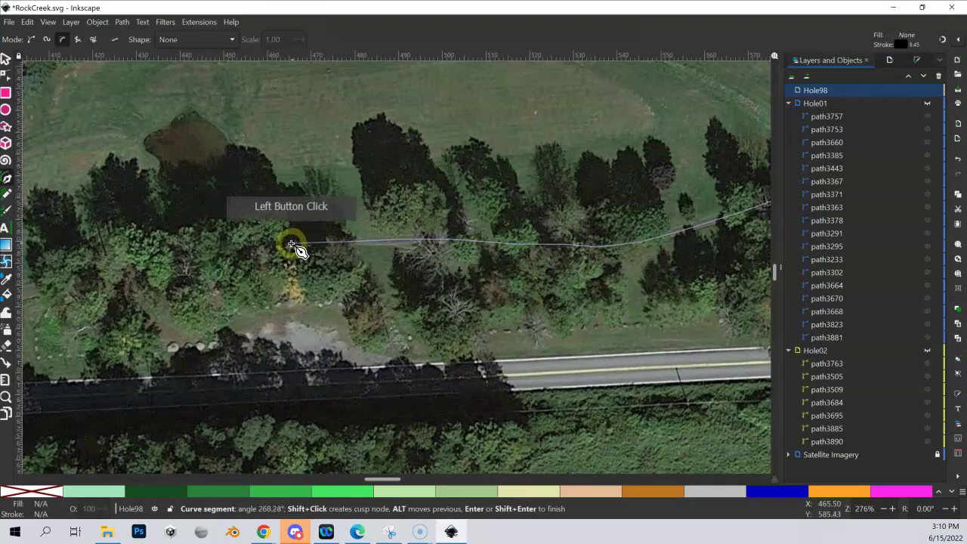
{"action": "left_click", "coordinate": [199, 253]}
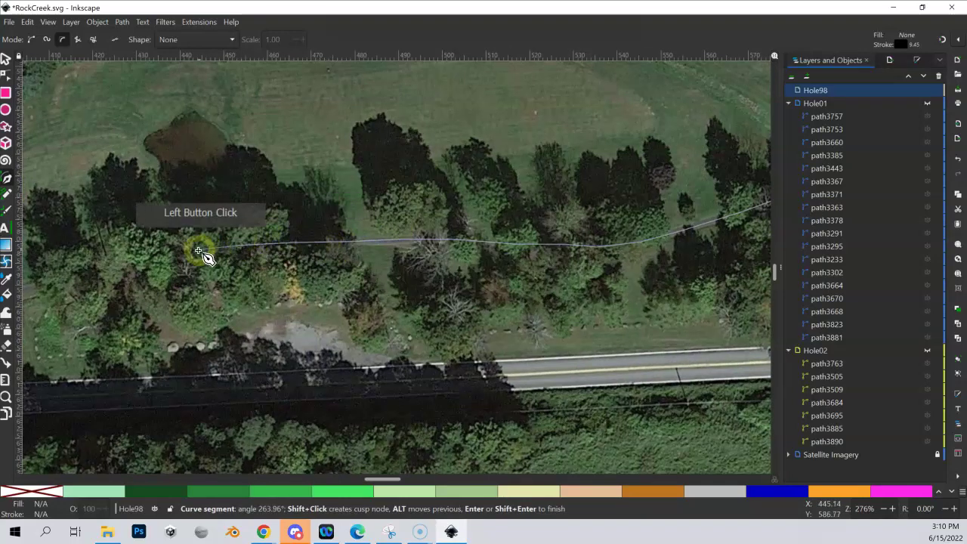
{"action": "left_click", "coordinate": [135, 268]}
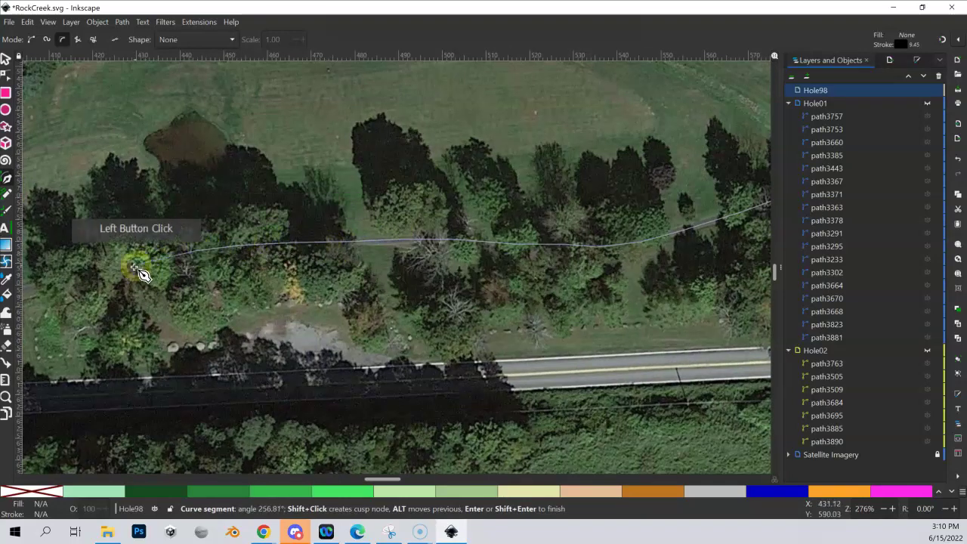
{"action": "left_click", "coordinate": [83, 285]}
Trace the curving stretch through the trees to the path's western bend
{"action": "left_click_drag", "start_coordinate": [115, 276], "coordinate": [494, 229]}
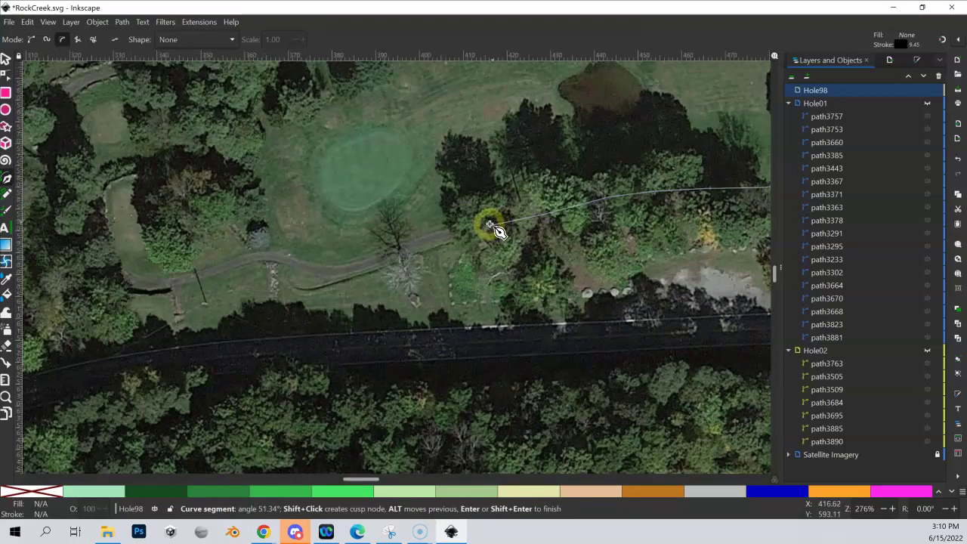
{"action": "left_click", "coordinate": [423, 244]}
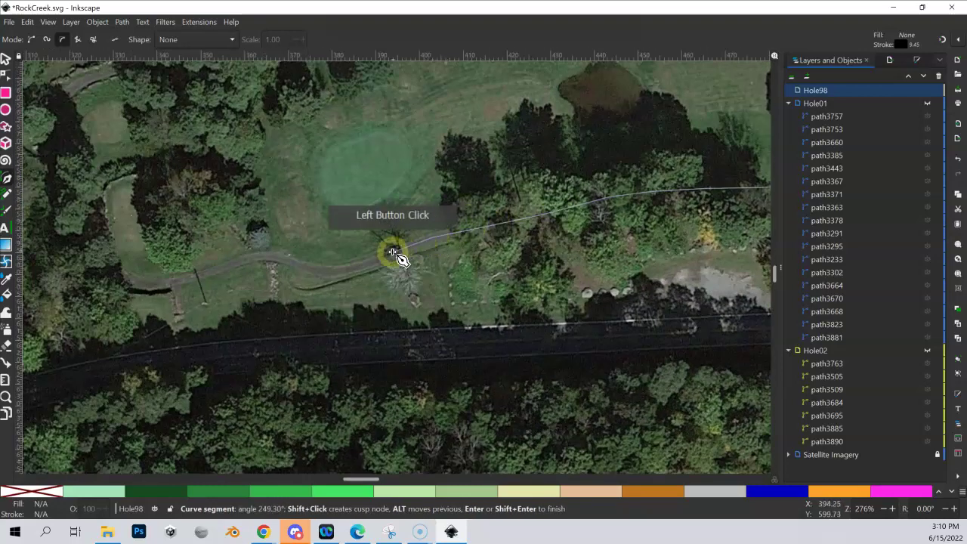
{"action": "left_click_drag", "start_coordinate": [392, 252], "coordinate": [363, 267]}
{"action": "left_click", "coordinate": [330, 273]}
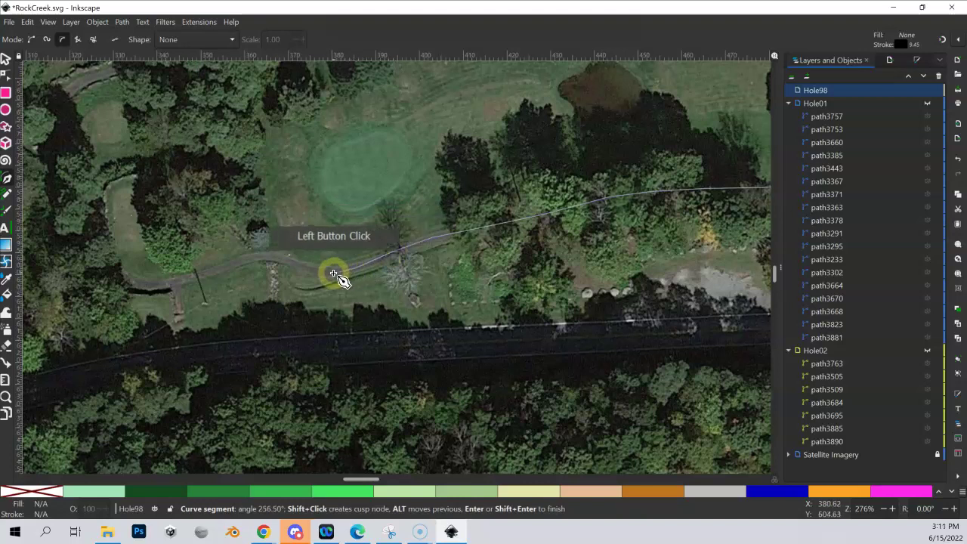
{"action": "left_click", "coordinate": [296, 269]}
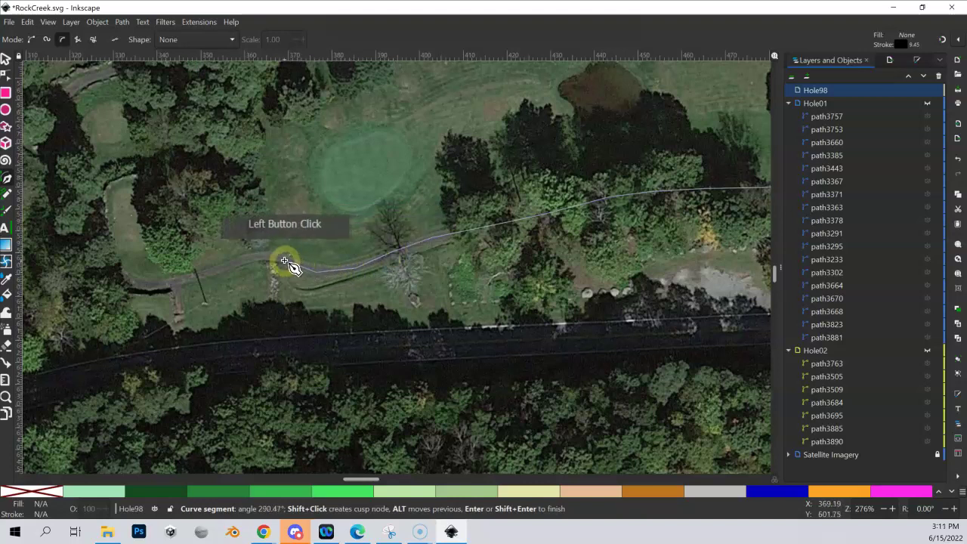
{"action": "left_click_drag", "start_coordinate": [284, 261], "coordinate": [635, 226]}
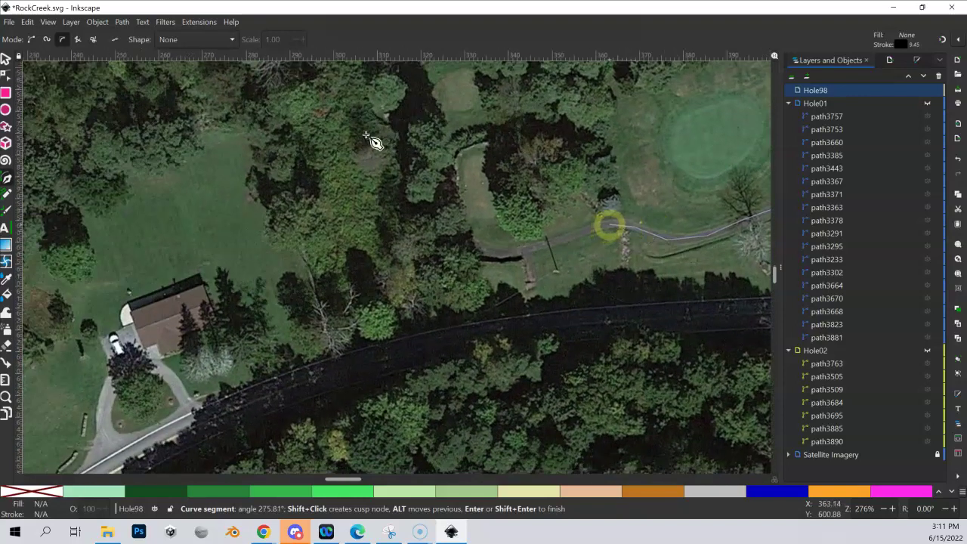
{"action": "left_click", "coordinate": [610, 226]}
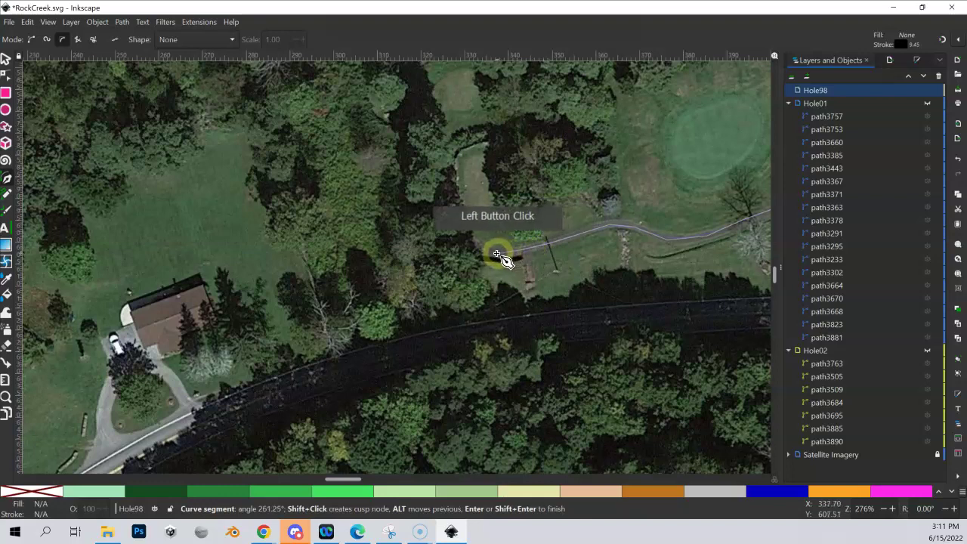
Follow the cart path where it turns north, up to its eastward bend
{"action": "left_click", "coordinate": [466, 231]}
{"action": "left_click_drag", "start_coordinate": [457, 210], "coordinate": [512, 311]}
{"action": "left_click", "coordinate": [496, 283]}
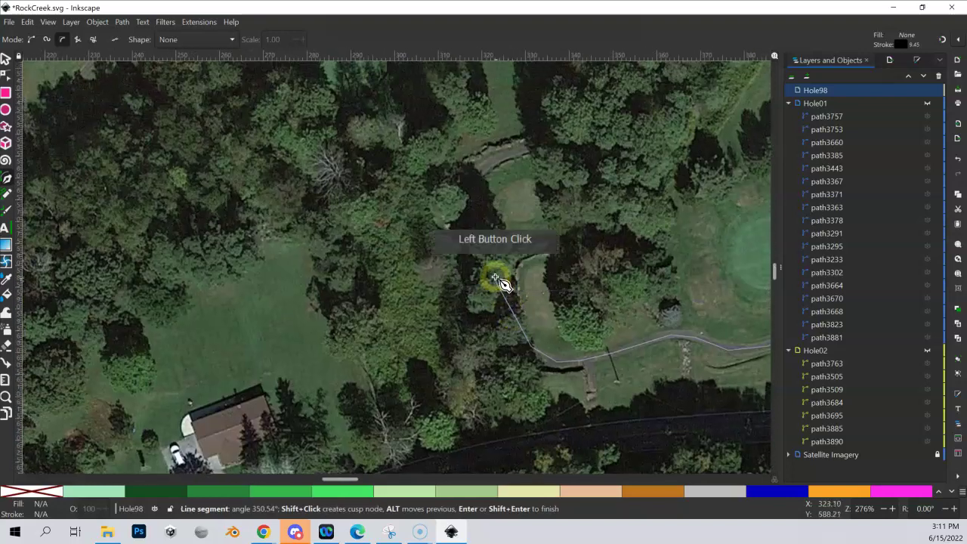
{"action": "left_click", "coordinate": [469, 215]}
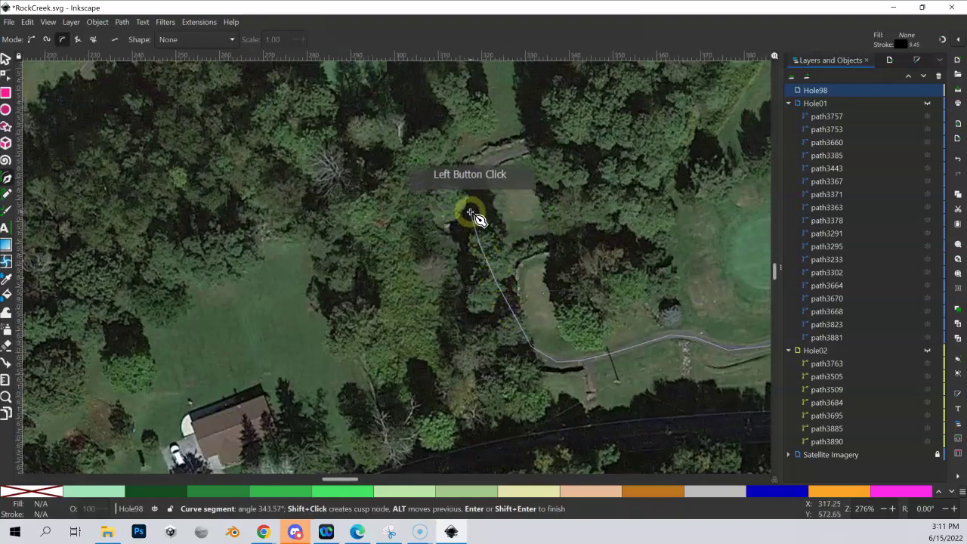
{"action": "left_click", "coordinate": [484, 164]}
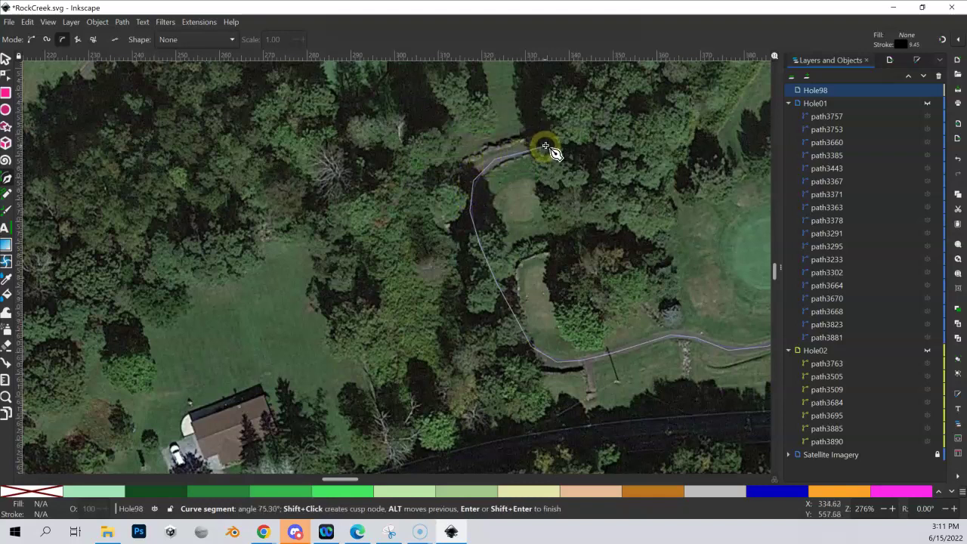
Carry the trace east through the trees and back north to the bridge between the ponds
{"action": "left_click_drag", "start_coordinate": [545, 145], "coordinate": [358, 317]}
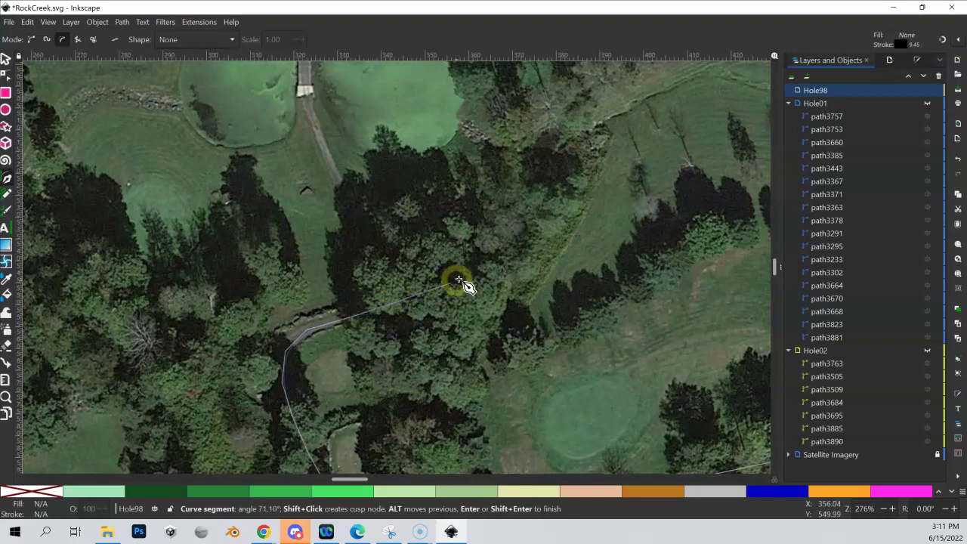
{"action": "left_click", "coordinate": [411, 293]}
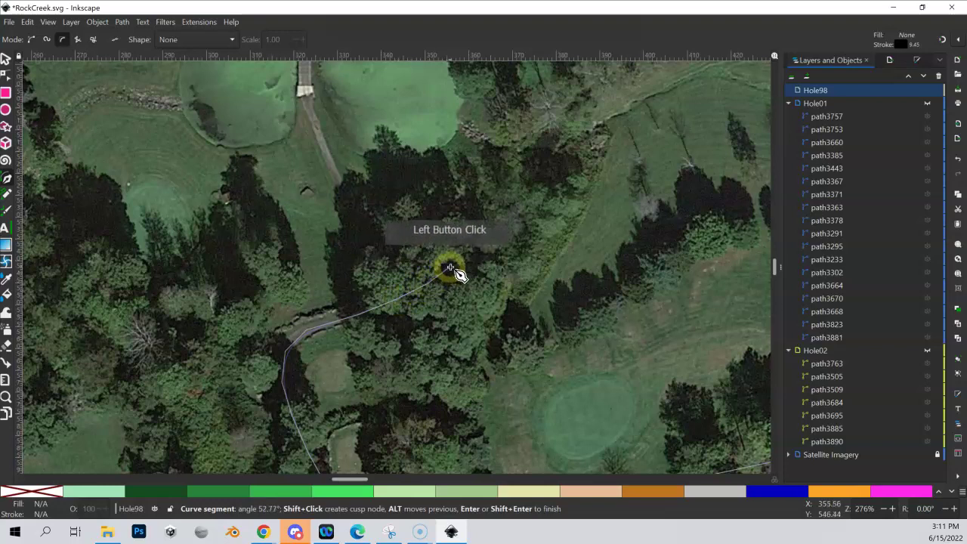
{"action": "left_click", "coordinate": [474, 215]}
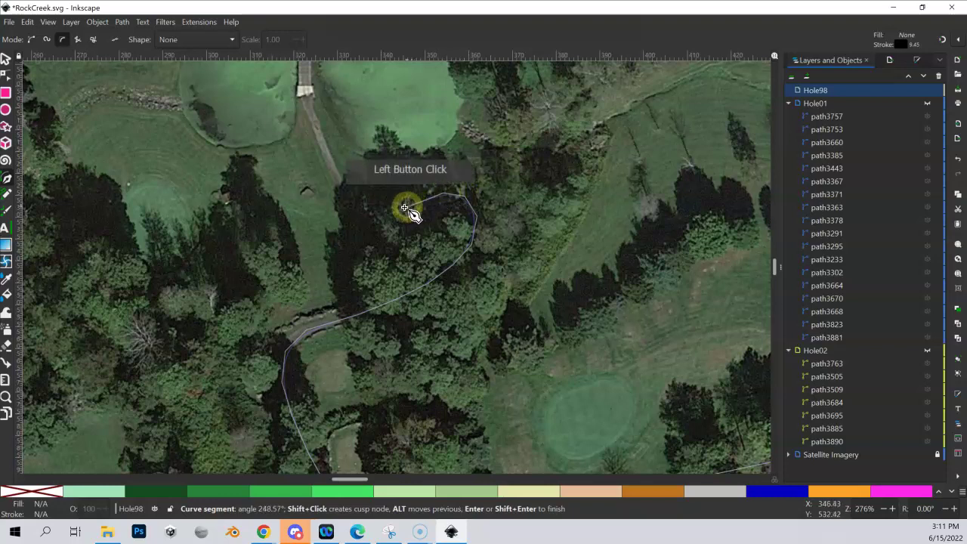
{"action": "left_click", "coordinate": [369, 212]}
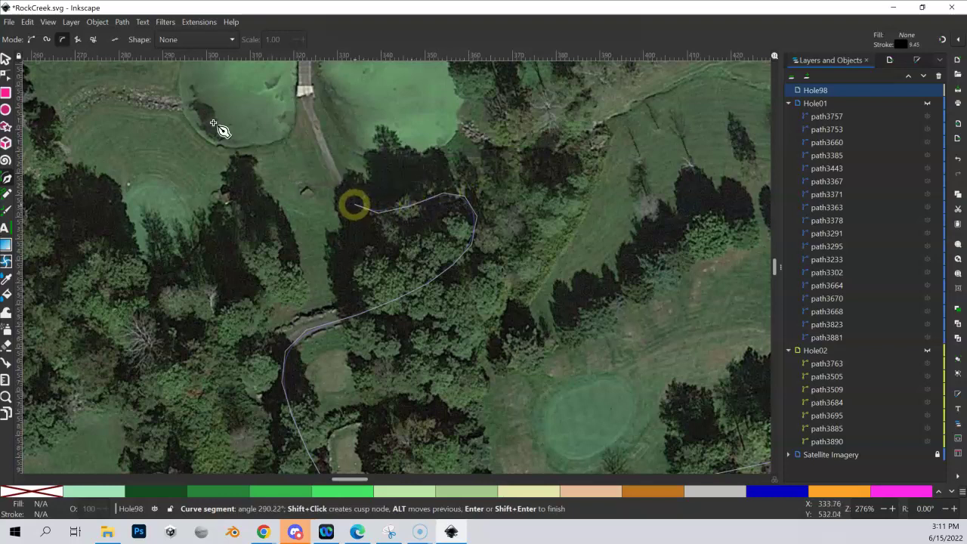
{"action": "left_click", "coordinate": [341, 191]}
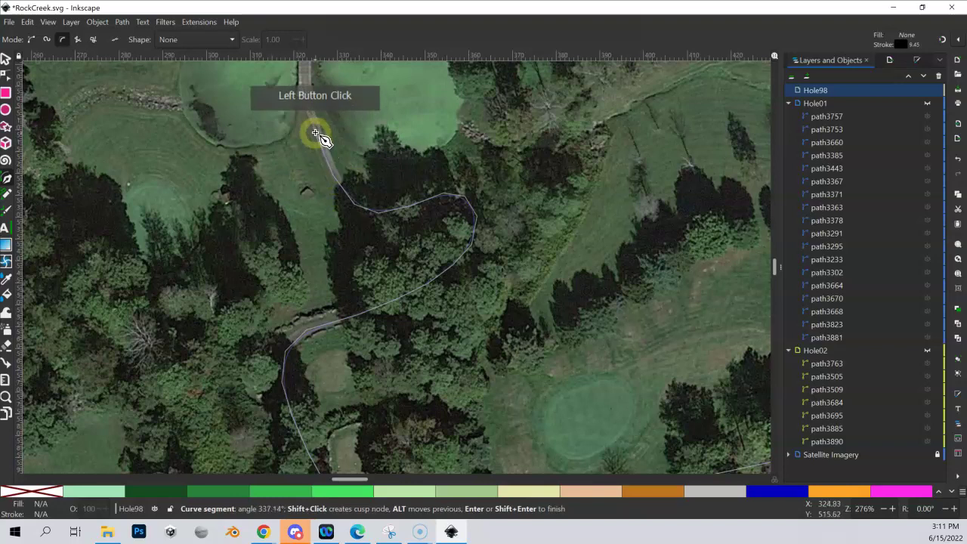
{"action": "left_click", "coordinate": [307, 102]}
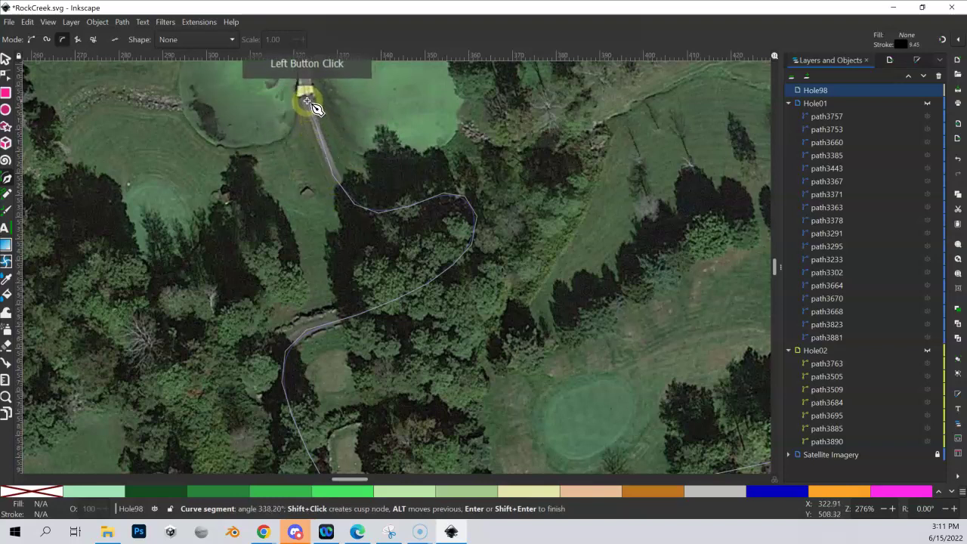
{"action": "left_click_drag", "start_coordinate": [307, 103], "coordinate": [347, 214]}
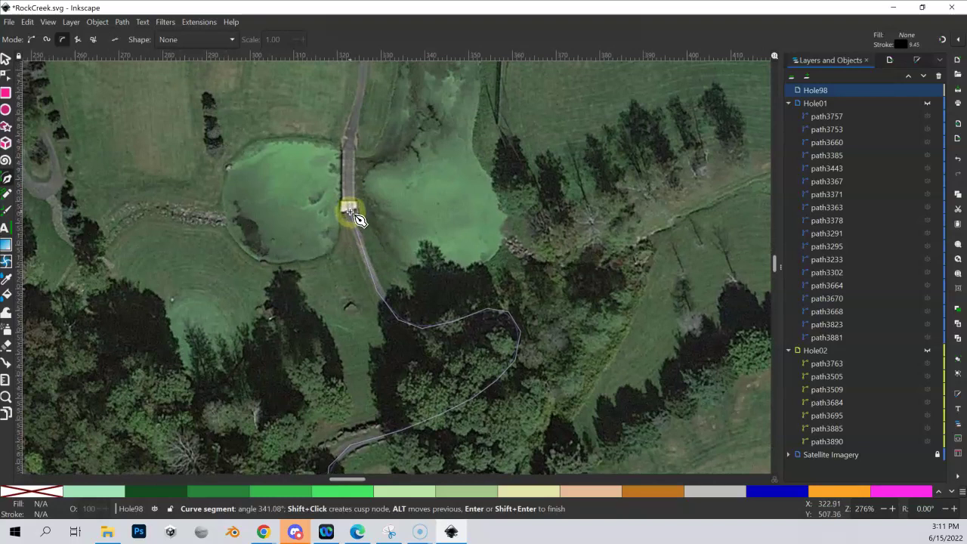
{"action": "left_click", "coordinate": [349, 212]}
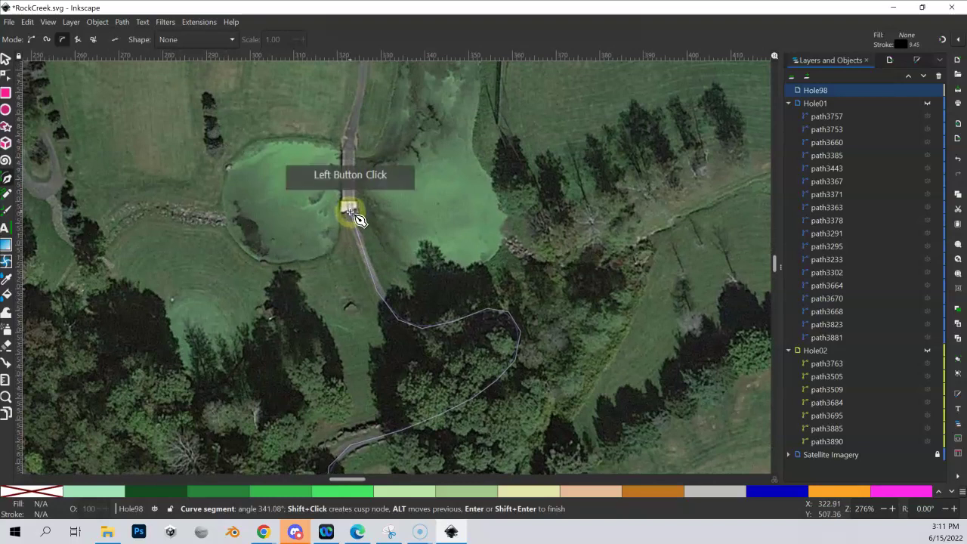
Finish the traced cart path and fill it with Concrete gray #BEBEBB
{"action": "right_click", "coordinate": [349, 212]}
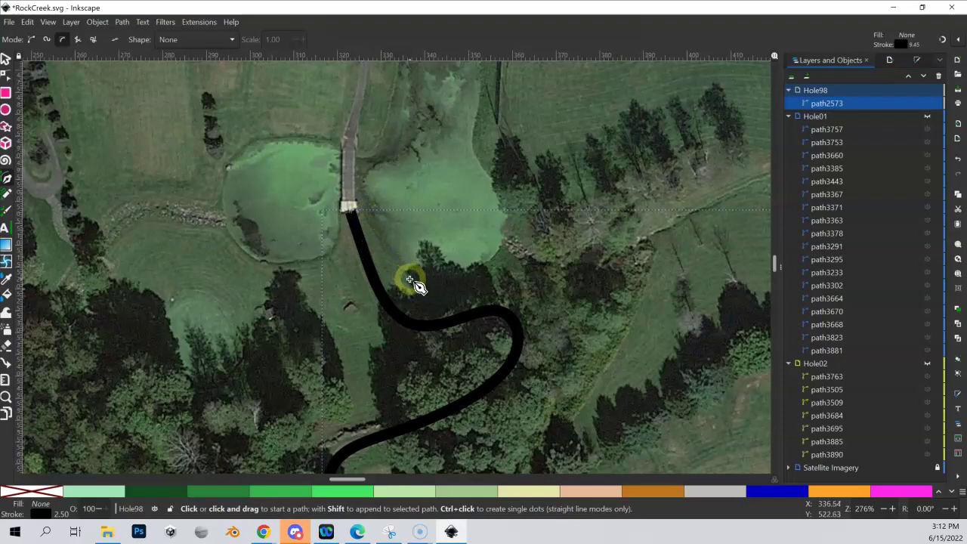
{"action": "left_click_drag", "start_coordinate": [389, 252], "coordinate": [329, 151]}
{"action": "scroll", "coordinate": [320, 163], "scroll_direction": "down", "scroll_amount": 2}
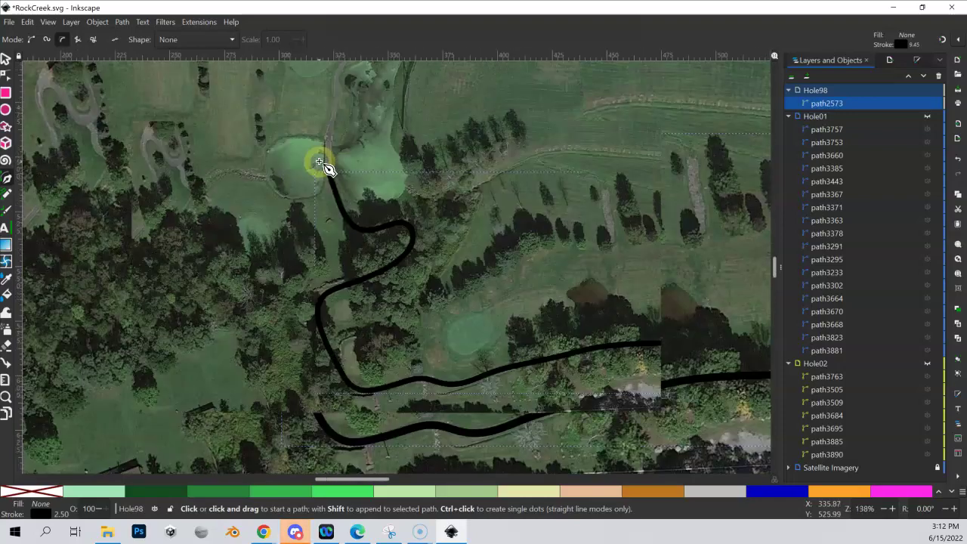
{"action": "left_click_drag", "start_coordinate": [425, 249], "coordinate": [245, 200]}
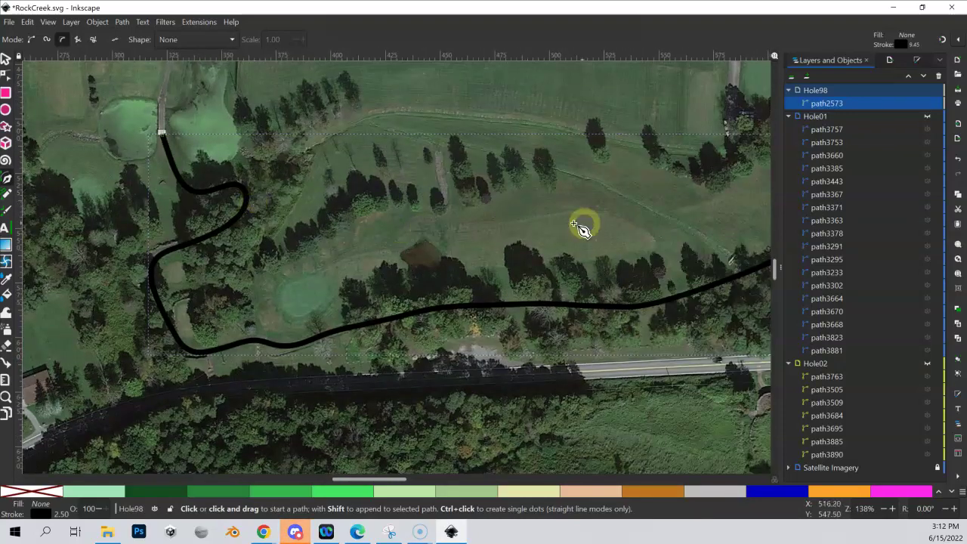
{"action": "left_click_drag", "start_coordinate": [526, 214], "coordinate": [378, 182]}
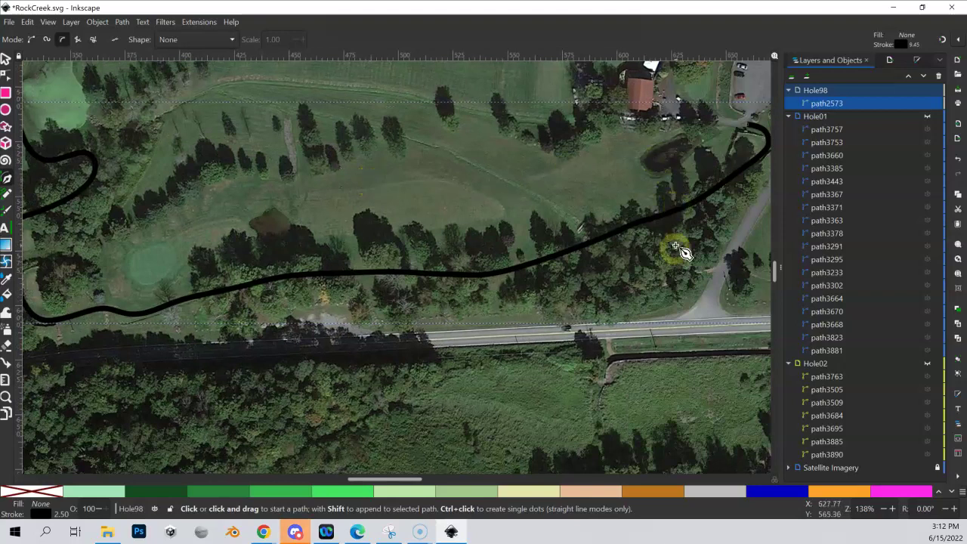
{"action": "left_click", "coordinate": [724, 491]}
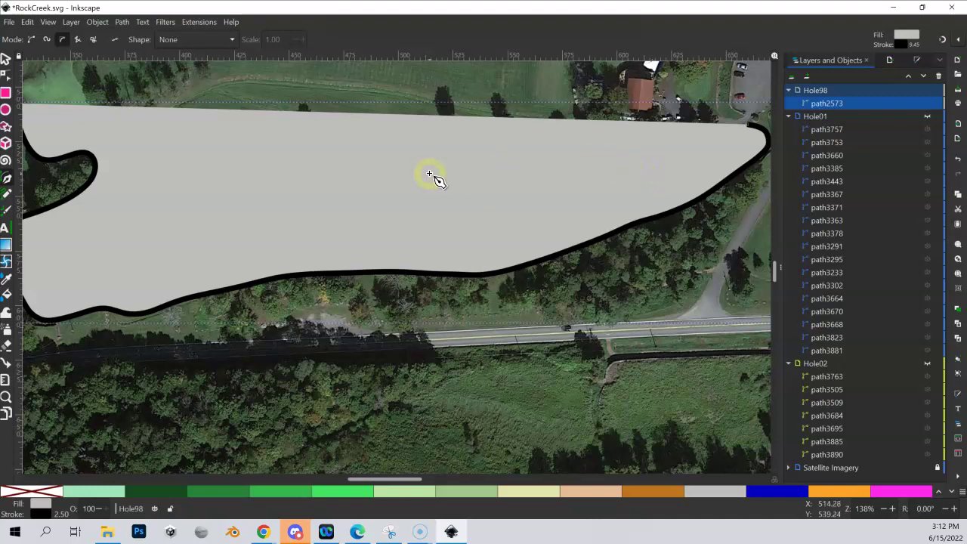
Undo the gray fill, convert the cart path's stroke to a path, and fill it Concrete gray
{"action": "key", "text": "ctrl+z"}
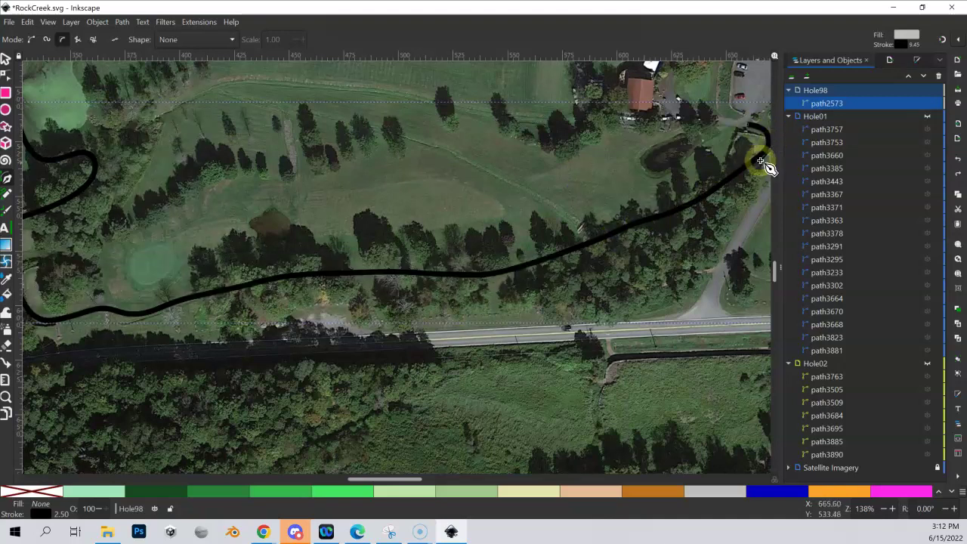
{"action": "left_click_drag", "start_coordinate": [252, 209], "coordinate": [412, 251]}
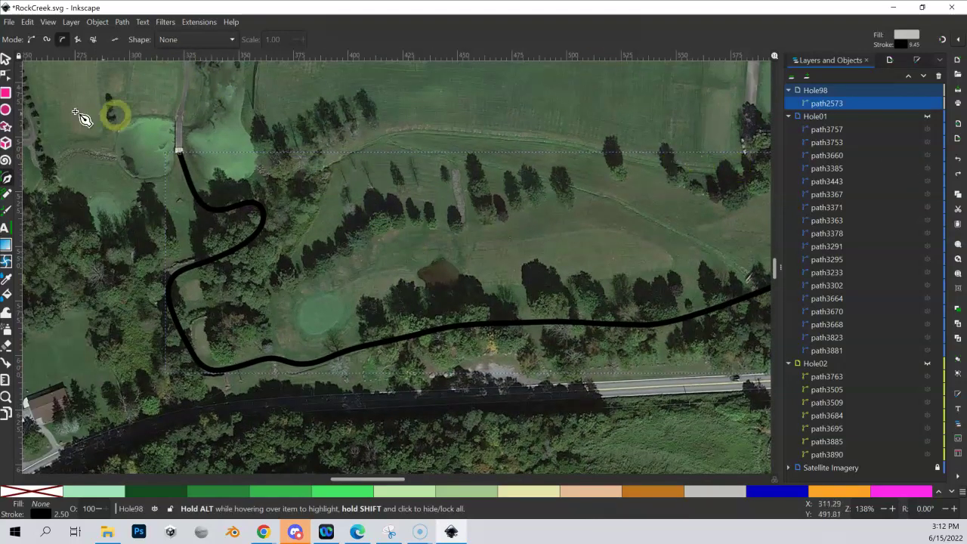
{"action": "left_click", "coordinate": [123, 22]}
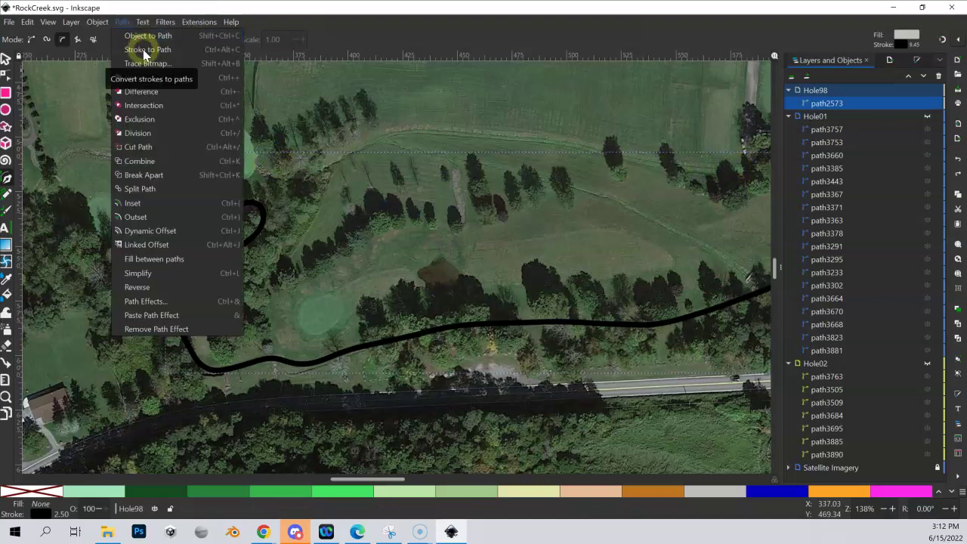
{"action": "left_click", "coordinate": [143, 49]}
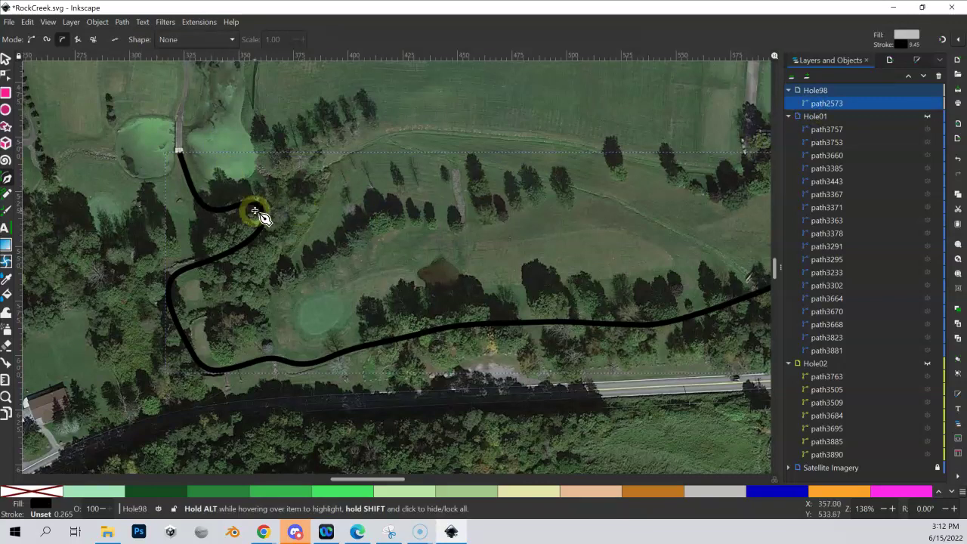
{"action": "left_click", "coordinate": [710, 492]}
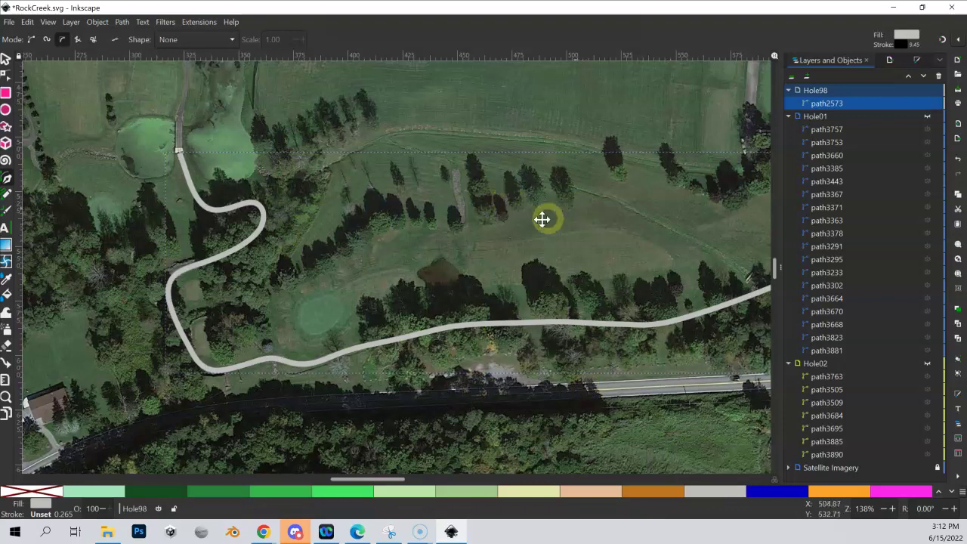
Zoom in on the untraced cart path north of the bridge and make Hole98 the current layer
{"action": "left_click_drag", "start_coordinate": [544, 216], "coordinate": [438, 237]}
{"action": "left_click_drag", "start_coordinate": [570, 237], "coordinate": [431, 222]}
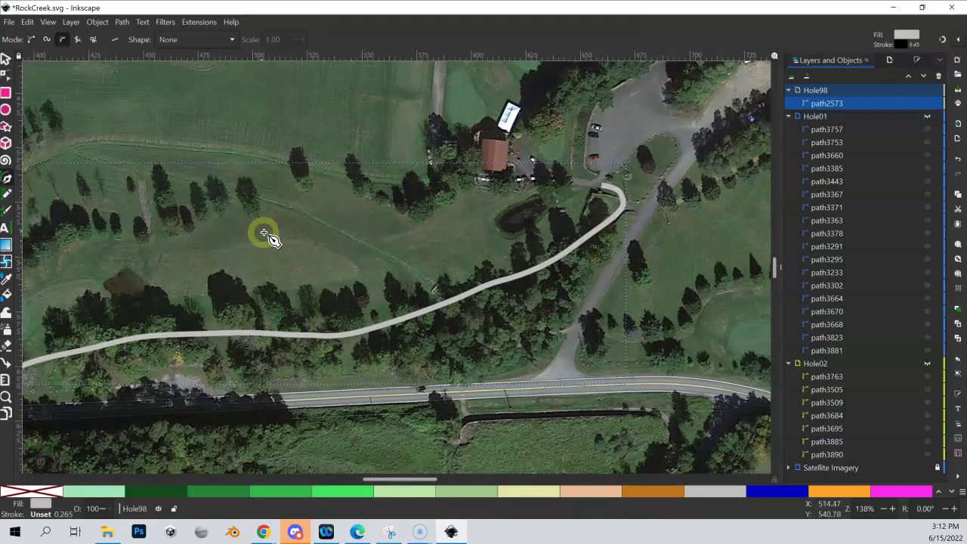
{"action": "left_click_drag", "start_coordinate": [259, 234], "coordinate": [415, 243]}
{"action": "scroll", "coordinate": [416, 244], "scroll_direction": "left", "scroll_amount": 7}
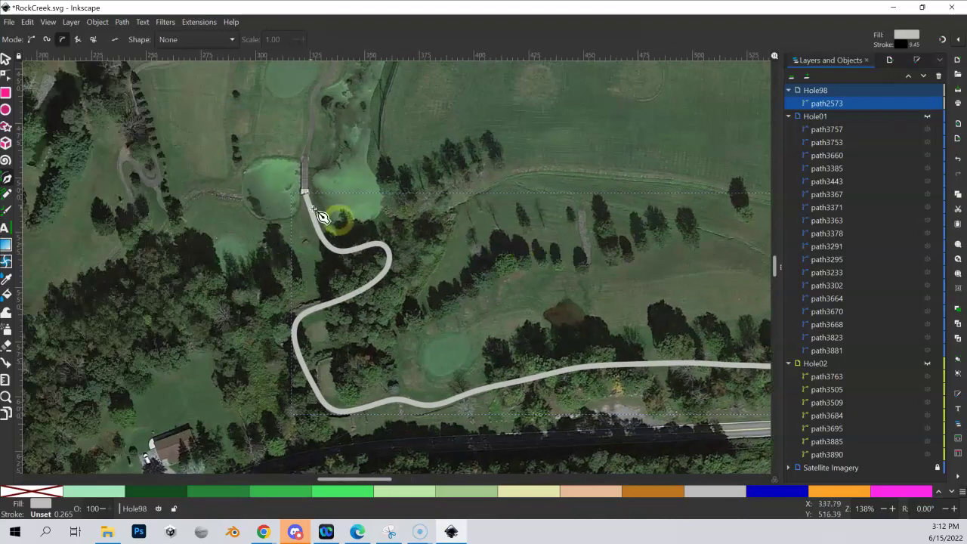
{"action": "left_click_drag", "start_coordinate": [296, 199], "coordinate": [383, 266]}
{"action": "key", "text": "shift+equal"}
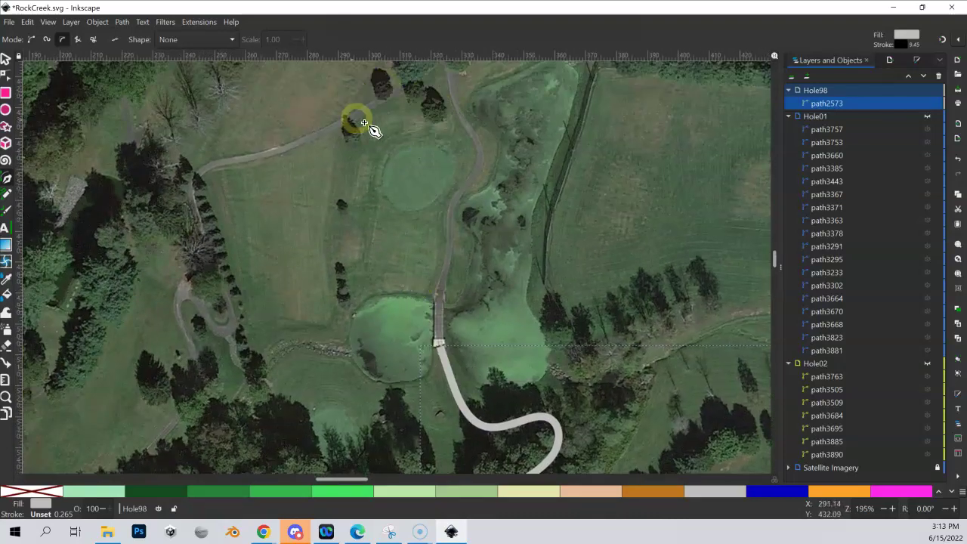
{"action": "left_click_drag", "start_coordinate": [439, 146], "coordinate": [446, 188]}
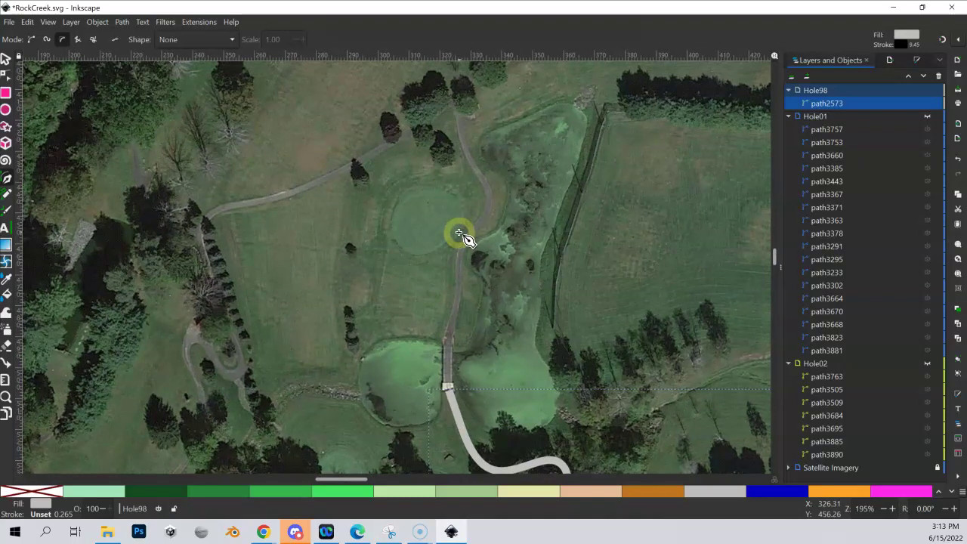
{"action": "left_click", "coordinate": [806, 91]}
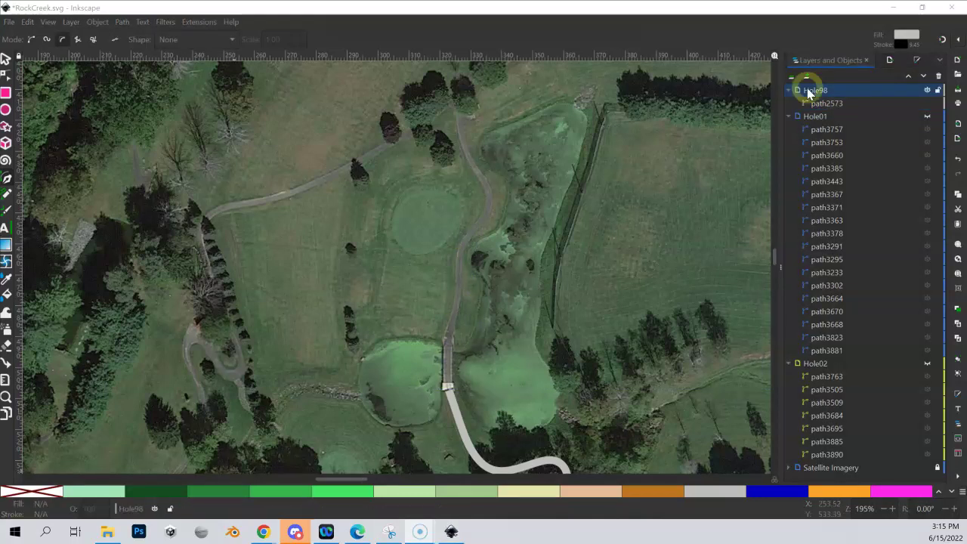
In Hole98, start a new Pen path at the bridge and trace north along the cart path
{"action": "left_click", "coordinate": [817, 96]}
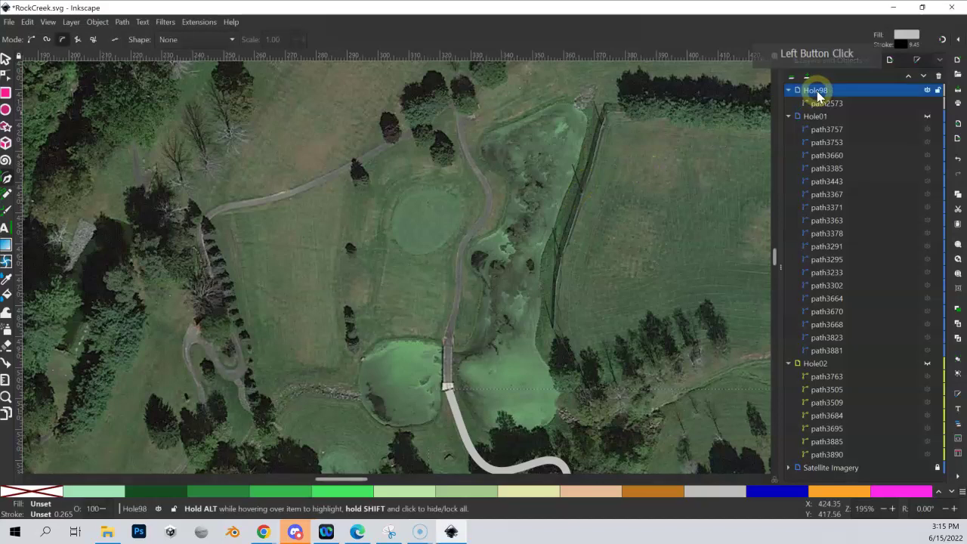
{"action": "left_click", "coordinate": [9, 180]}
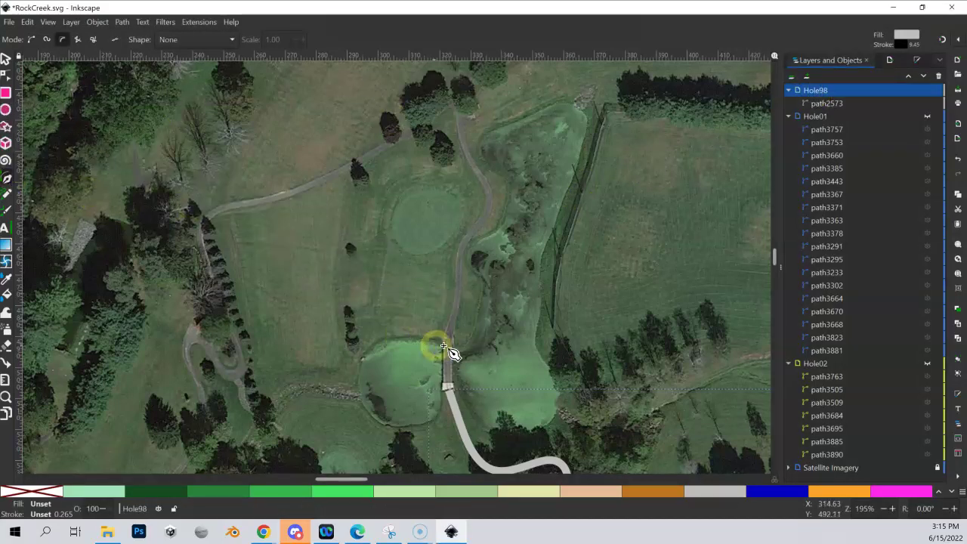
{"action": "left_click", "coordinate": [448, 342]}
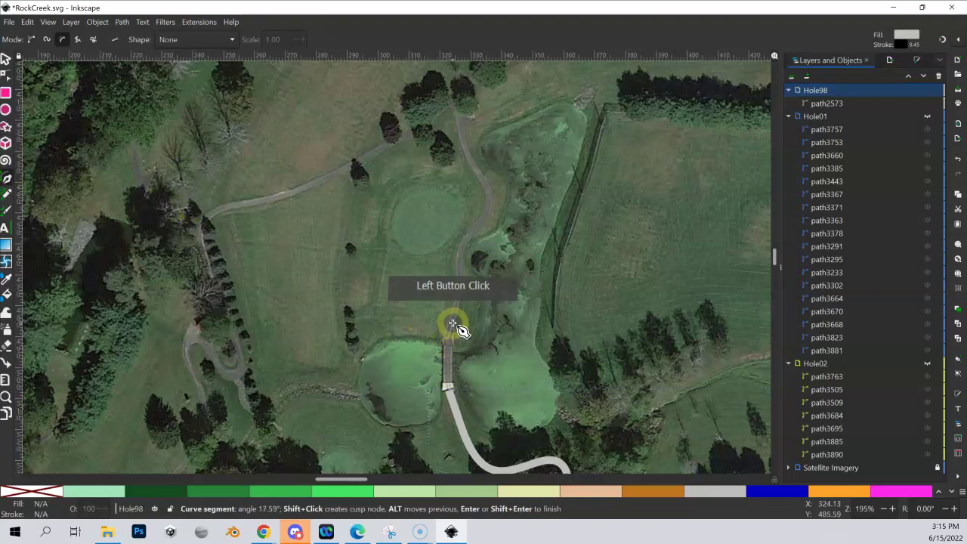
{"action": "left_click", "coordinate": [460, 278]}
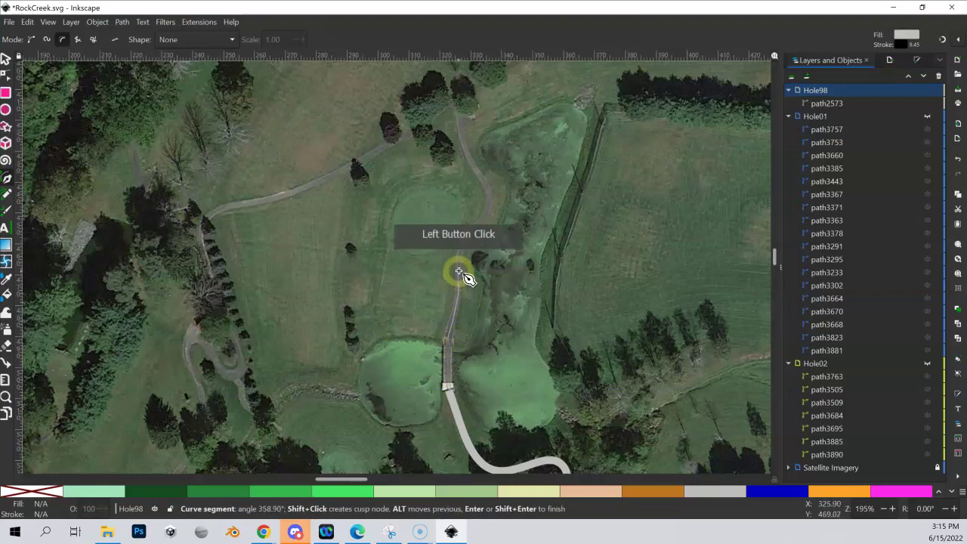
{"action": "left_click", "coordinate": [464, 245]}
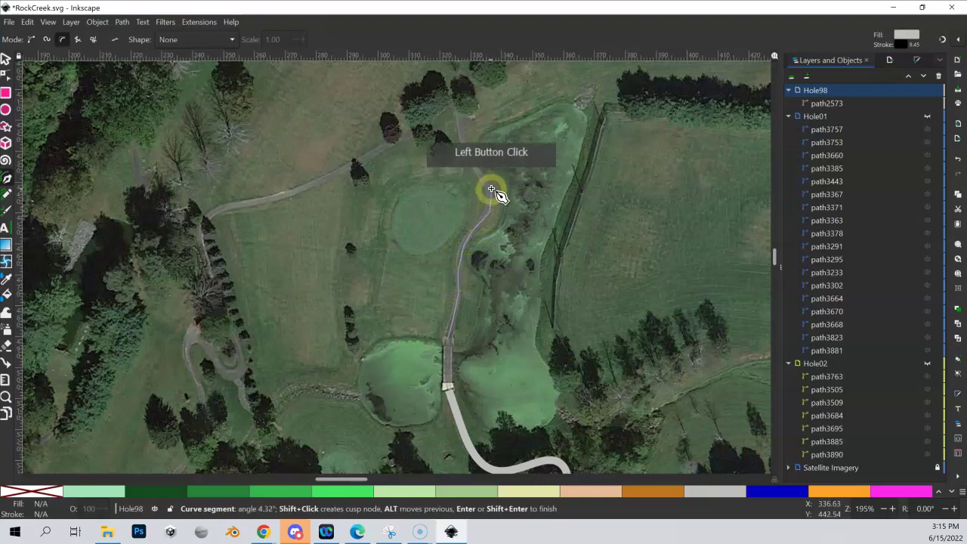
{"action": "left_click", "coordinate": [479, 171]}
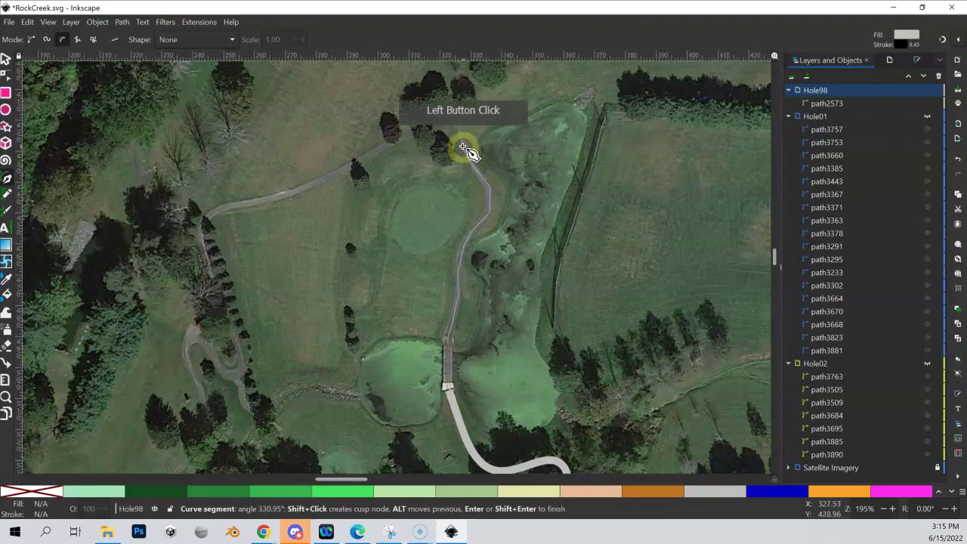
{"action": "left_click", "coordinate": [459, 121]}
{"action": "left_click", "coordinate": [453, 102]}
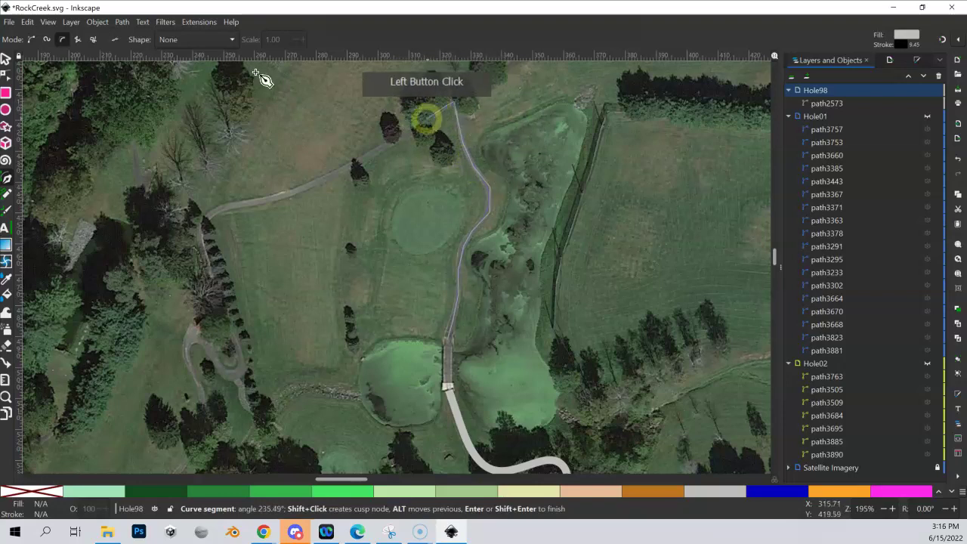
Trace the cart path west and down along the tree line
{"action": "left_click", "coordinate": [414, 129]}
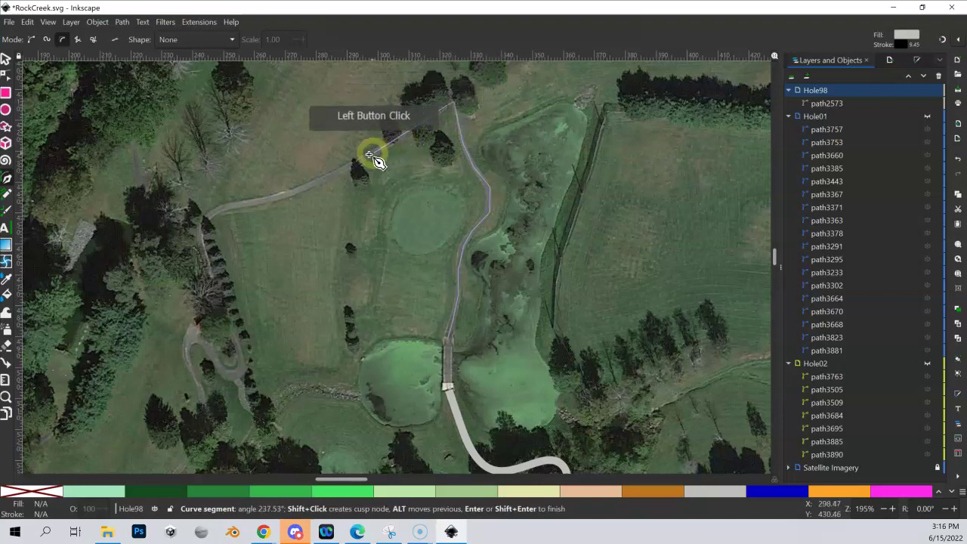
{"action": "left_click", "coordinate": [342, 167]}
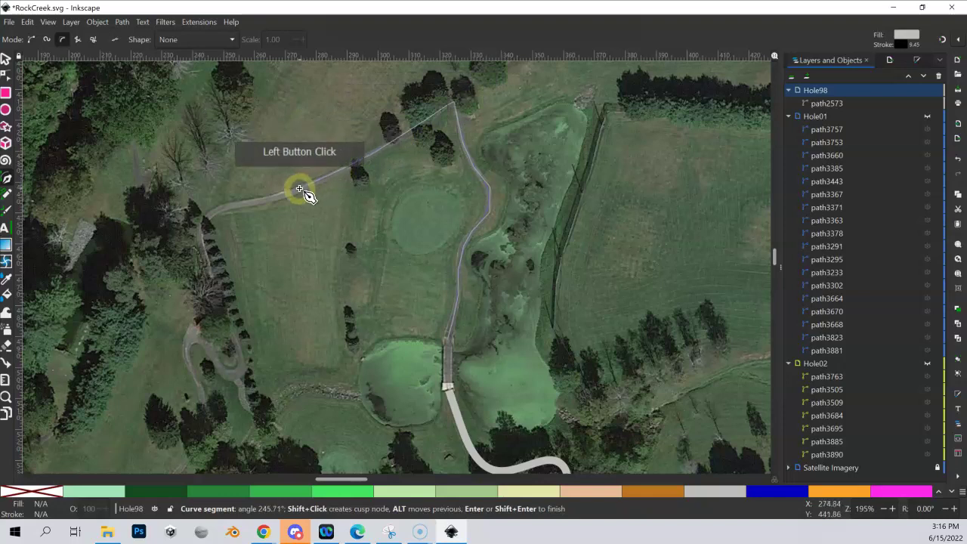
{"action": "left_click", "coordinate": [259, 200]}
{"action": "left_click", "coordinate": [226, 211]}
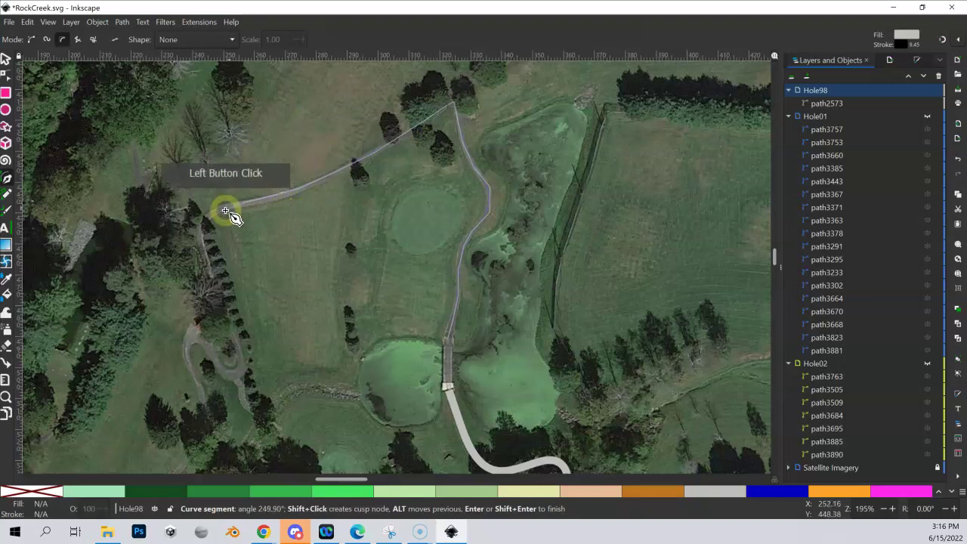
{"action": "left_click", "coordinate": [207, 221]}
{"action": "left_click", "coordinate": [197, 241]}
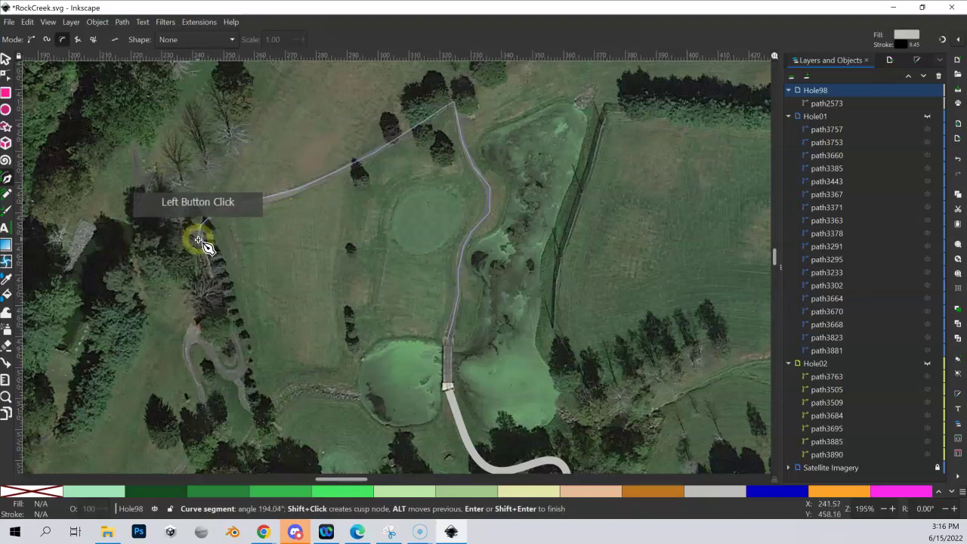
{"action": "left_click", "coordinate": [202, 253]}
{"action": "left_click", "coordinate": [205, 261]}
{"action": "left_click", "coordinate": [211, 272]}
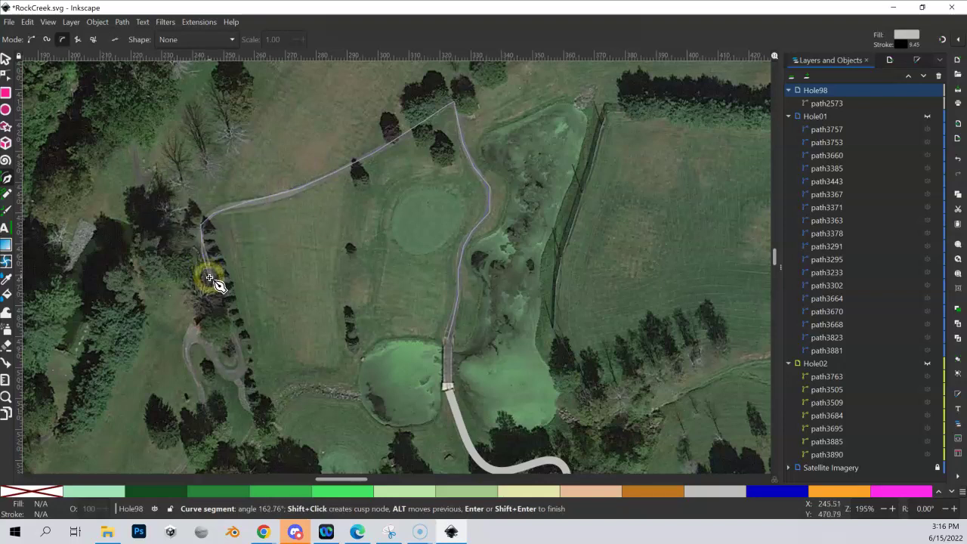
{"action": "left_click", "coordinate": [214, 290]}
Trace the path's turn eastward below the trees toward the bridge
{"action": "left_click", "coordinate": [221, 295]}
{"action": "left_click", "coordinate": [253, 302]}
{"action": "left_click", "coordinate": [266, 303]}
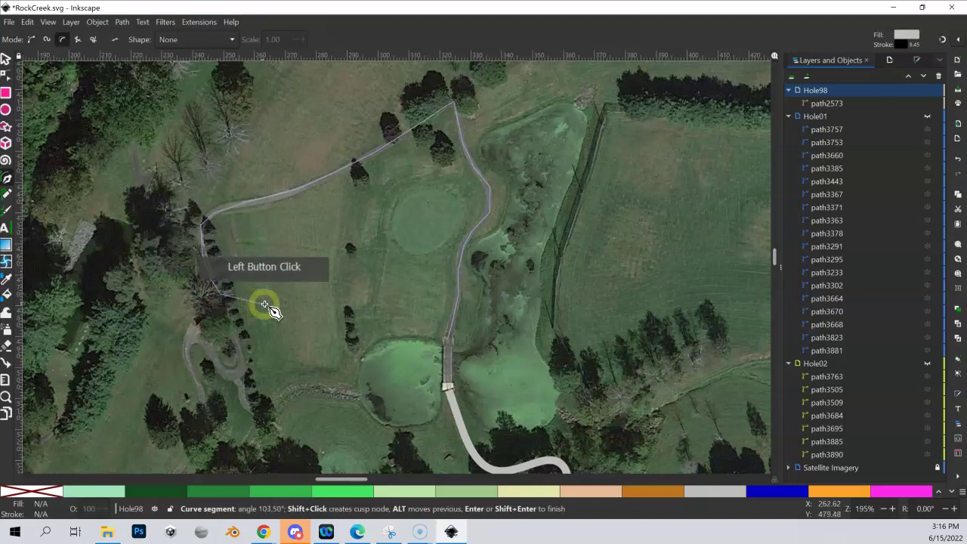
{"action": "left_click", "coordinate": [279, 304]}
{"action": "left_click", "coordinate": [311, 303]}
{"action": "left_click", "coordinate": [332, 300]}
{"action": "left_click", "coordinate": [360, 300]}
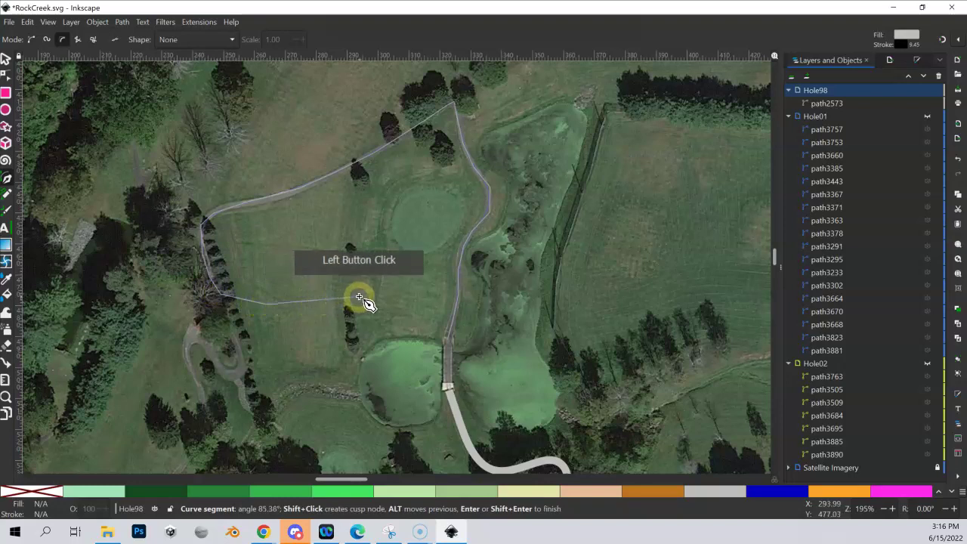
{"action": "left_click", "coordinate": [376, 300]}
Bring the loop back down to its starting node at the bridge and close it
{"action": "left_click", "coordinate": [394, 306]}
{"action": "left_click", "coordinate": [402, 315]}
{"action": "left_click", "coordinate": [422, 330]}
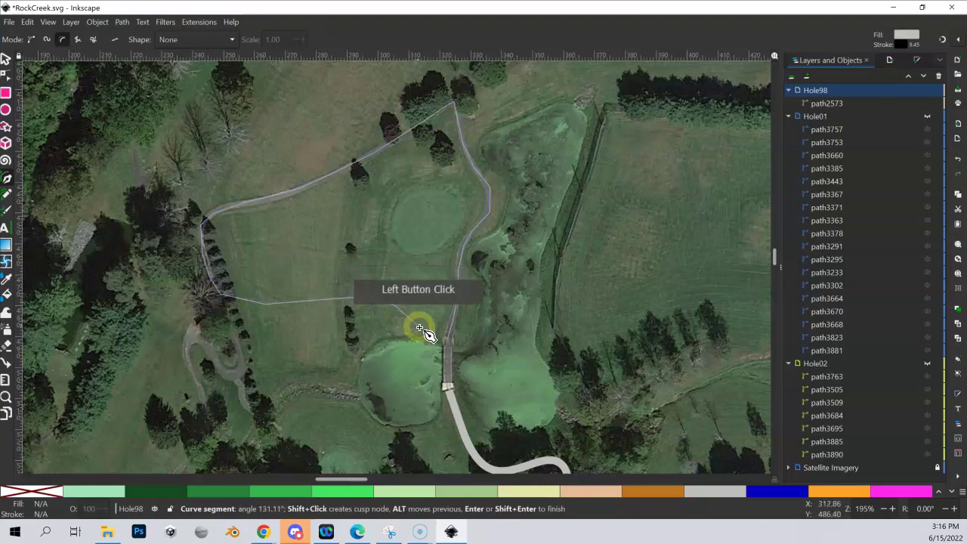
{"action": "left_click", "coordinate": [426, 334]}
{"action": "left_click", "coordinate": [437, 337]}
{"action": "left_click", "coordinate": [444, 339]}
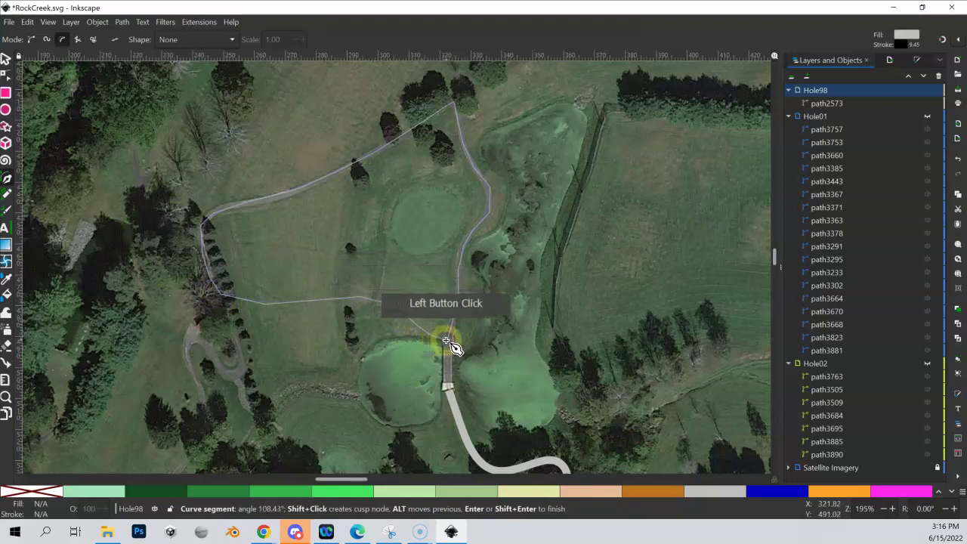
{"action": "left_click", "coordinate": [448, 340]}
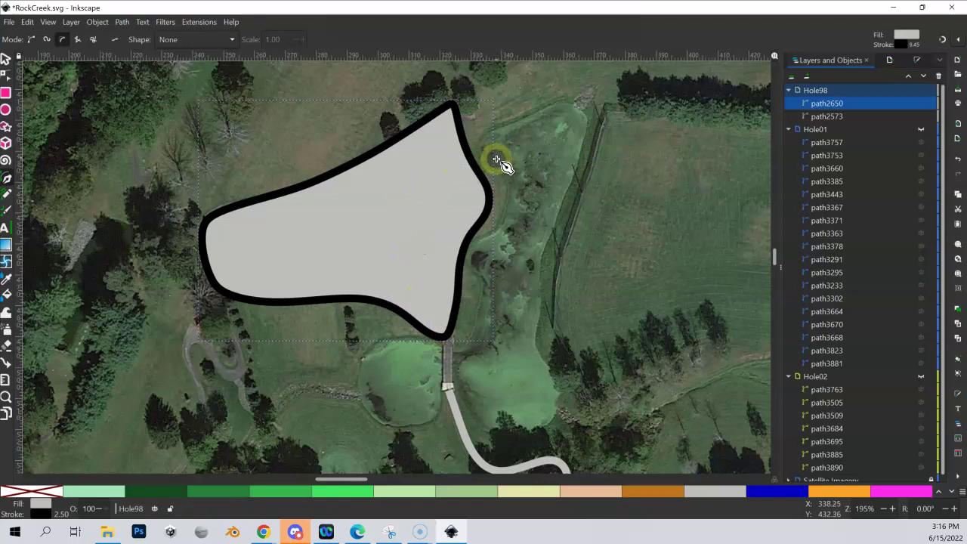
Set the loop's fill to No paint and review its stroke paint and stroke style
{"action": "left_click", "coordinate": [917, 62]}
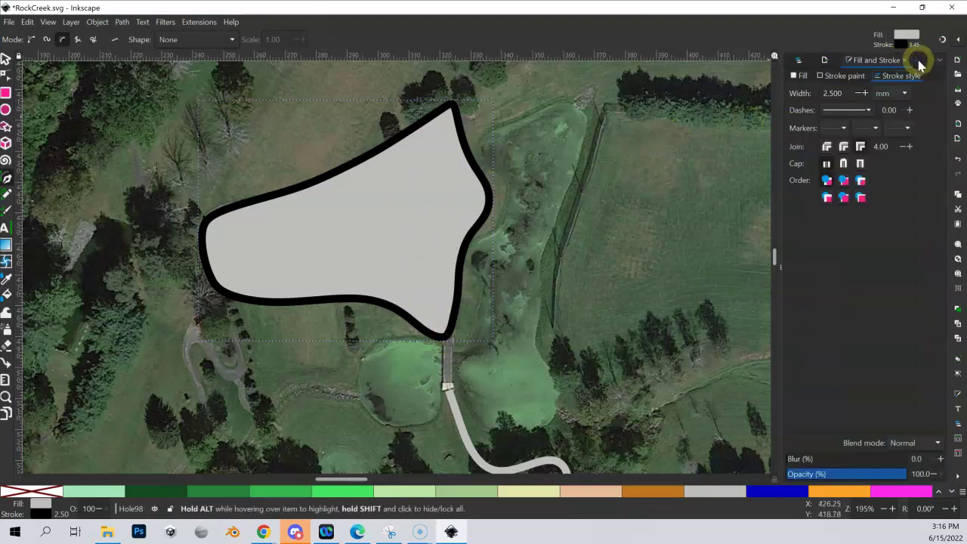
{"action": "left_click", "coordinate": [801, 89]}
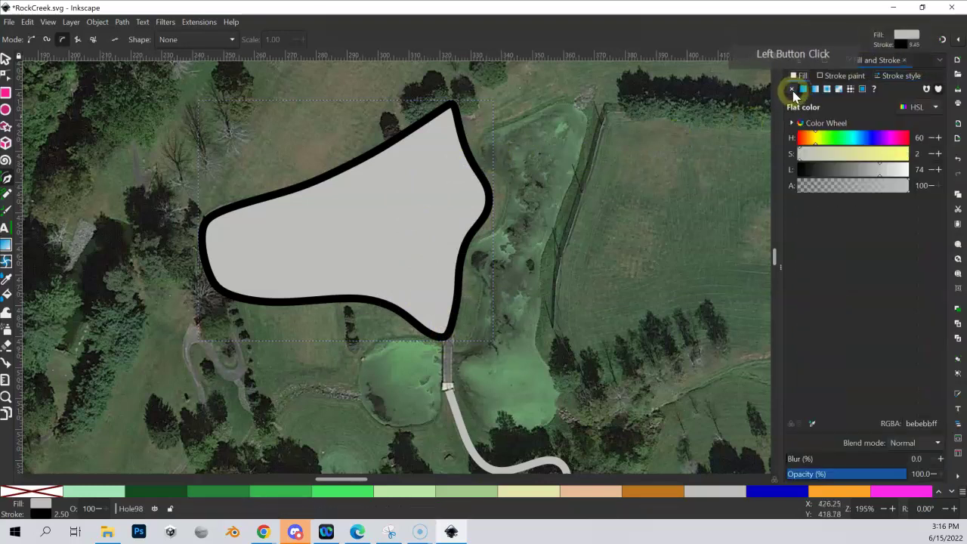
{"action": "left_click", "coordinate": [792, 90]}
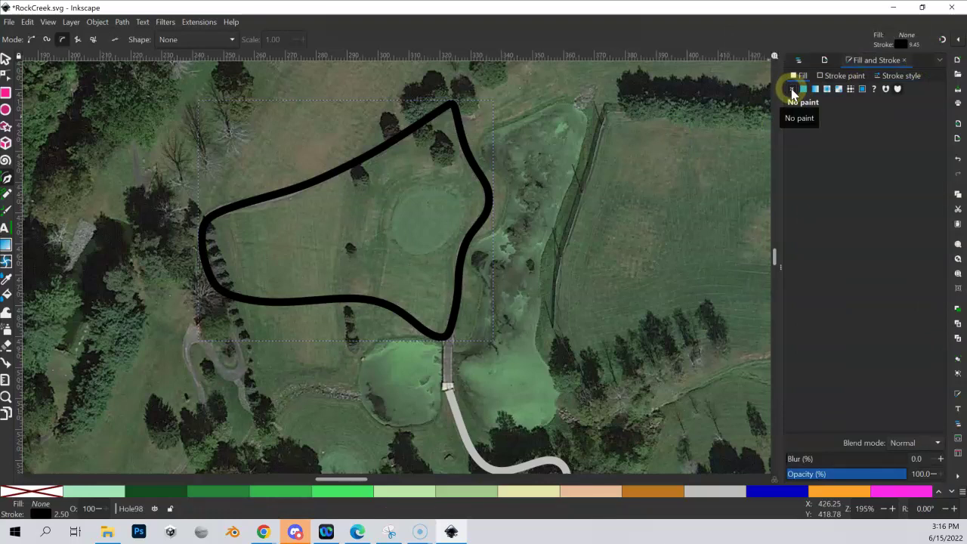
{"action": "left_click", "coordinate": [845, 75]}
{"action": "left_click", "coordinate": [879, 76]}
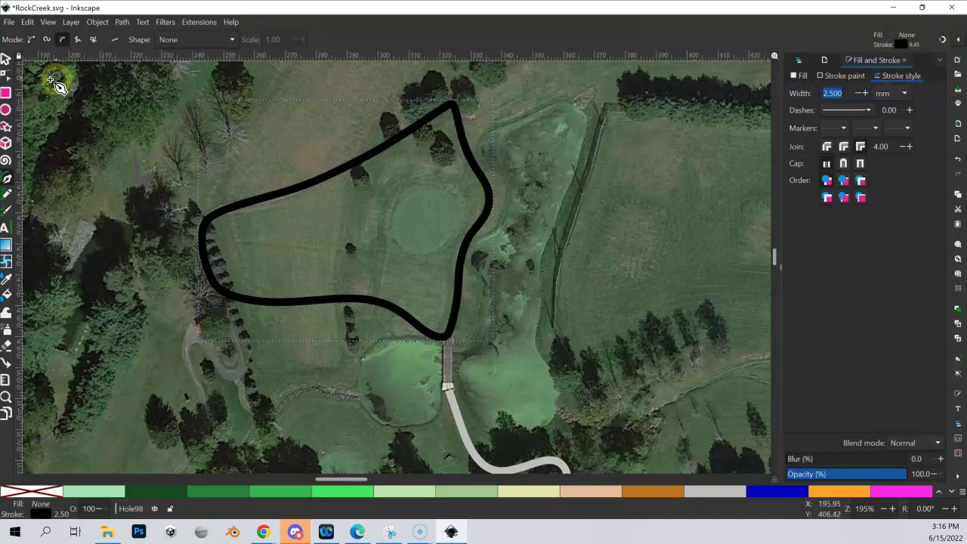
Select the traced loop and convert its stroke to a path
{"action": "left_click", "coordinate": [6, 58]}
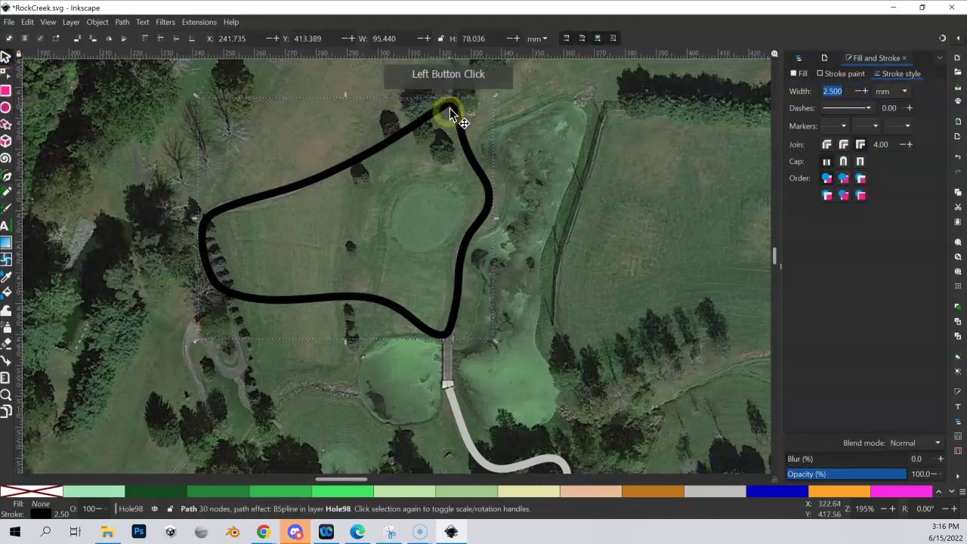
{"action": "left_click", "coordinate": [453, 107]}
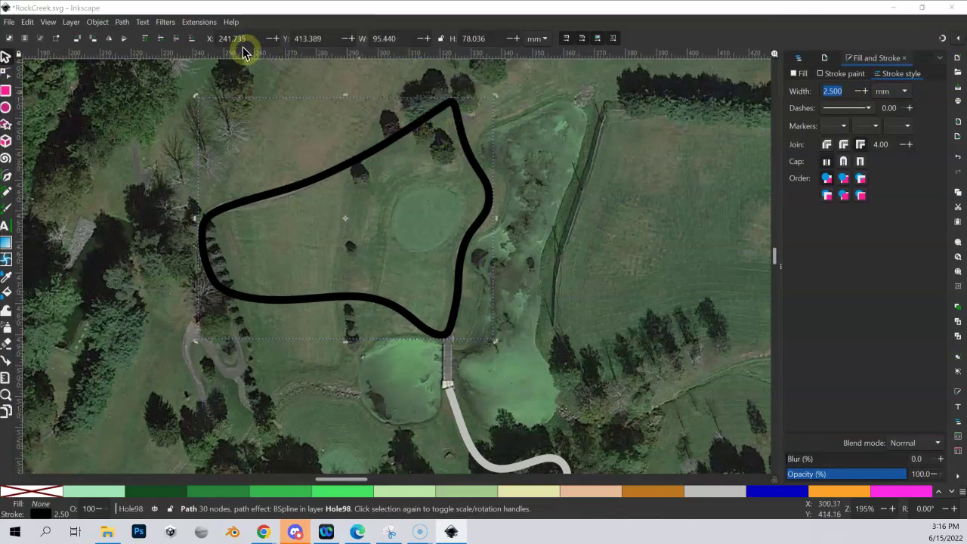
{"action": "left_click", "coordinate": [154, 25]}
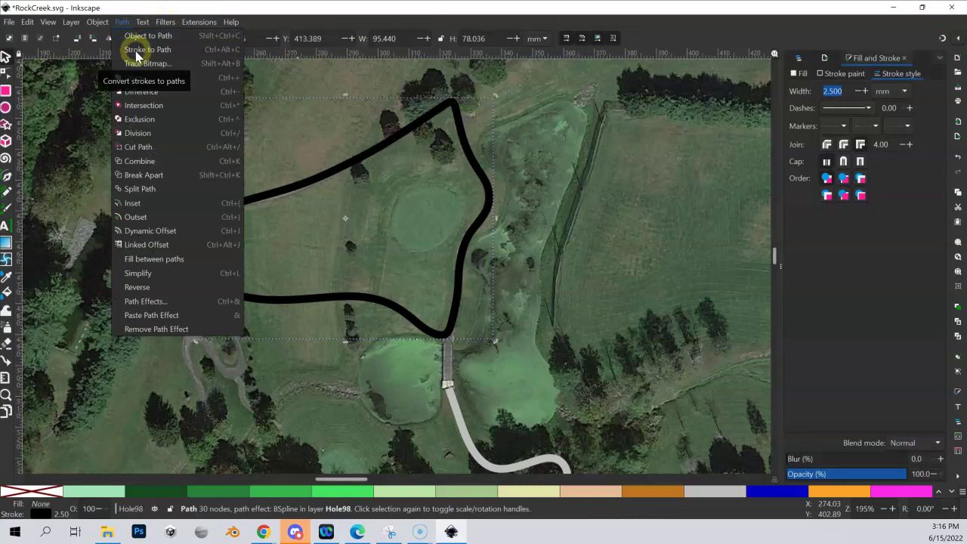
{"action": "left_click", "coordinate": [135, 51]}
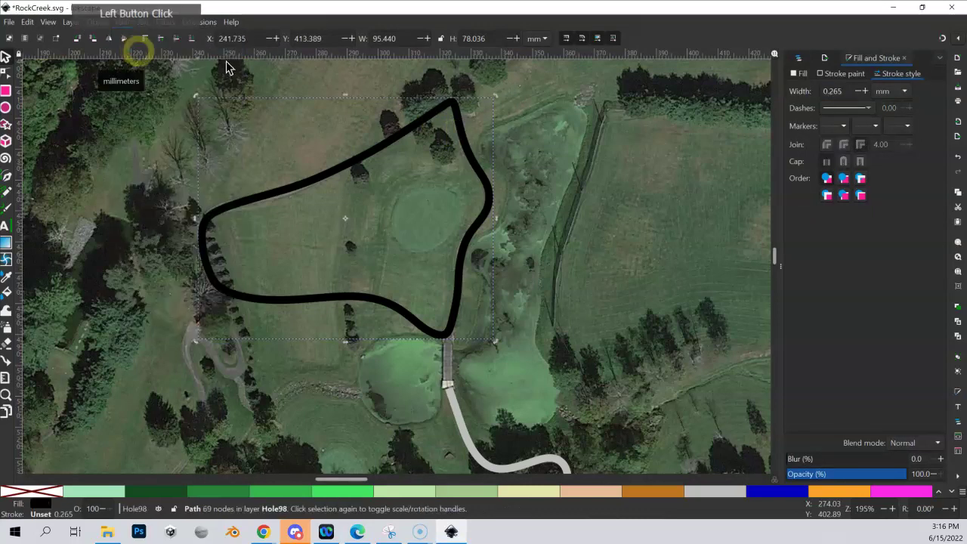
Fill path2650 in layer Hole98 with Concrete grey #BEBEBB
{"action": "left_click", "coordinate": [848, 61]}
{"action": "left_click", "coordinate": [800, 60]}
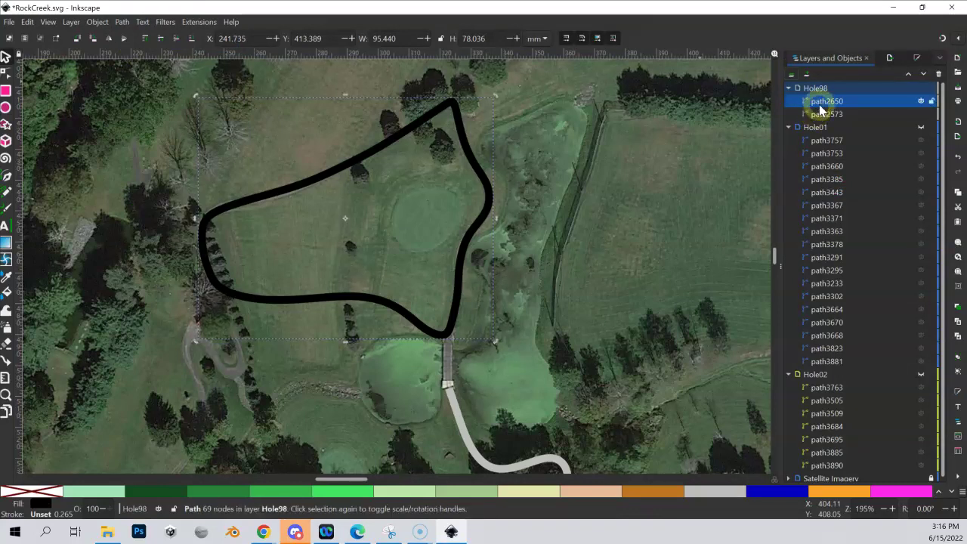
{"action": "left_click", "coordinate": [698, 492]}
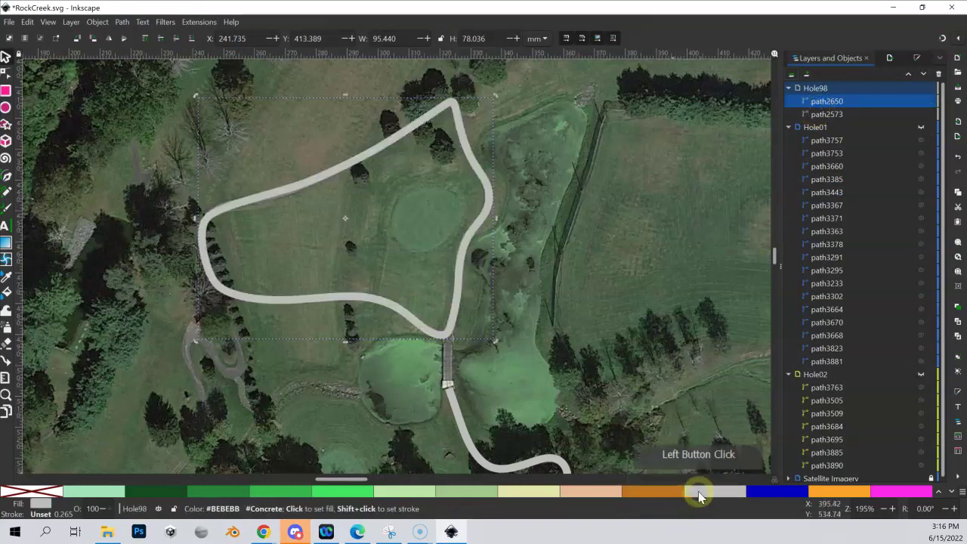
{"action": "left_click", "coordinate": [417, 330]}
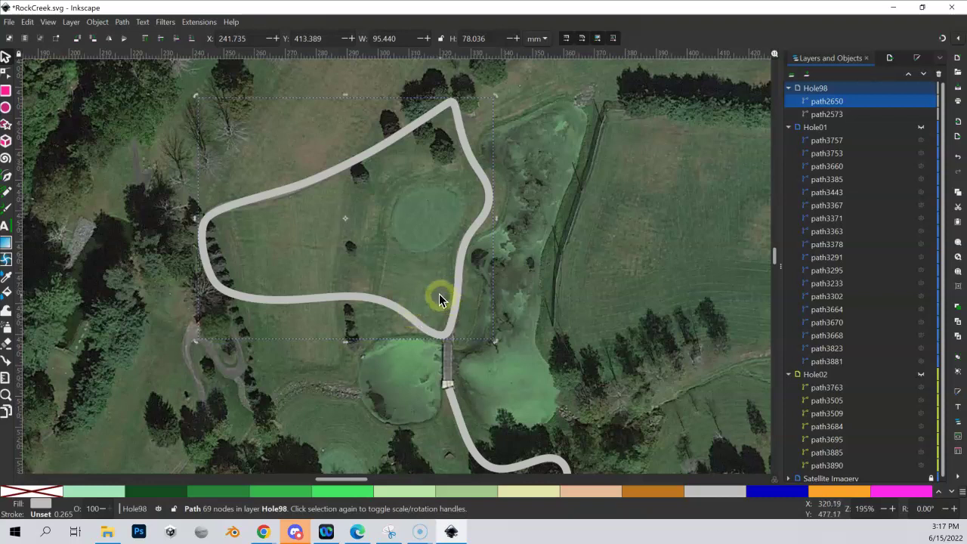
{"action": "scroll", "coordinate": [441, 254], "scroll_direction": "down", "scroll_amount": 3}
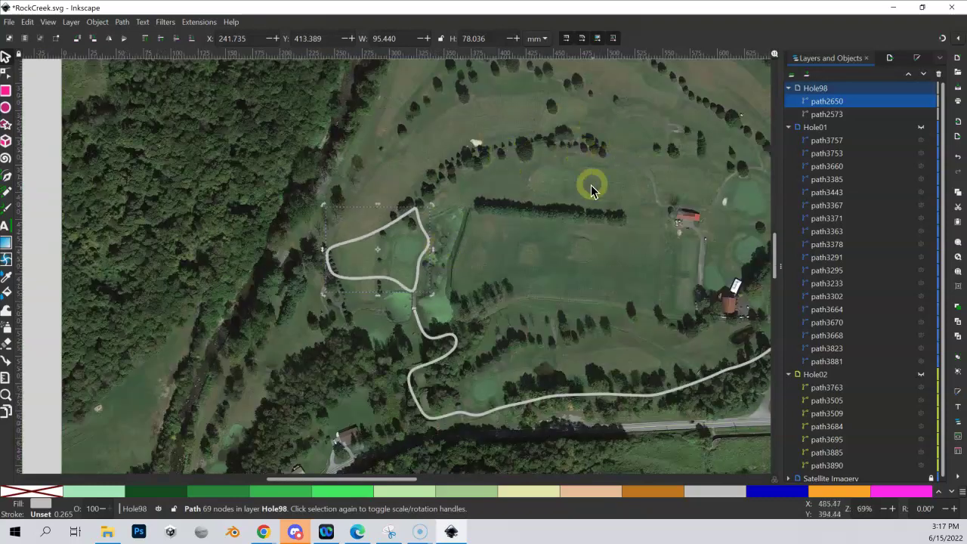
{"action": "scroll", "coordinate": [572, 201], "scroll_direction": "right", "scroll_amount": 3}
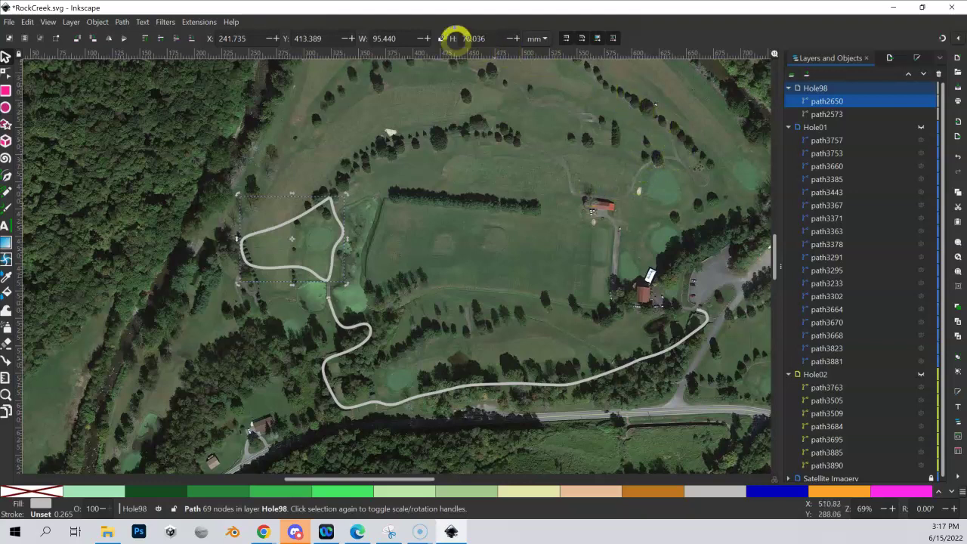
{"action": "left_click_drag", "start_coordinate": [503, 156], "coordinate": [499, 220]}
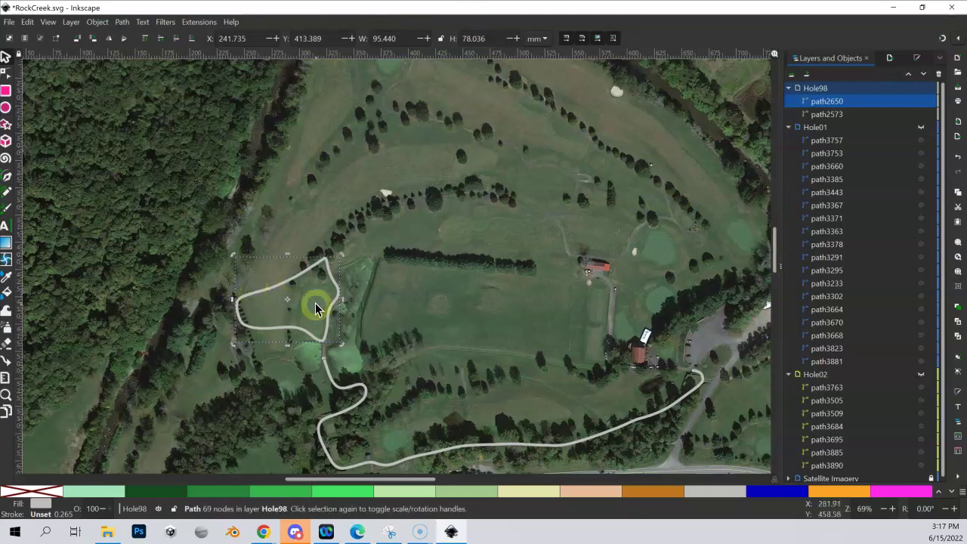
{"action": "left_click_drag", "start_coordinate": [352, 281], "coordinate": [379, 252]}
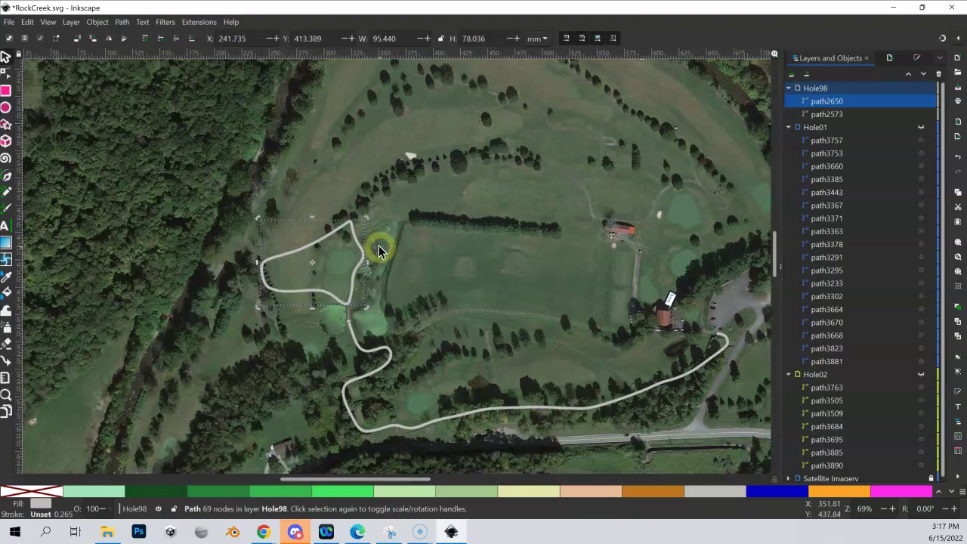
{"action": "left_click_drag", "start_coordinate": [379, 252], "coordinate": [446, 230]}
{"action": "key", "text": "shift+equal"}
{"action": "key", "text": "shift+equal"}
{"action": "key", "text": "shift+equal"}
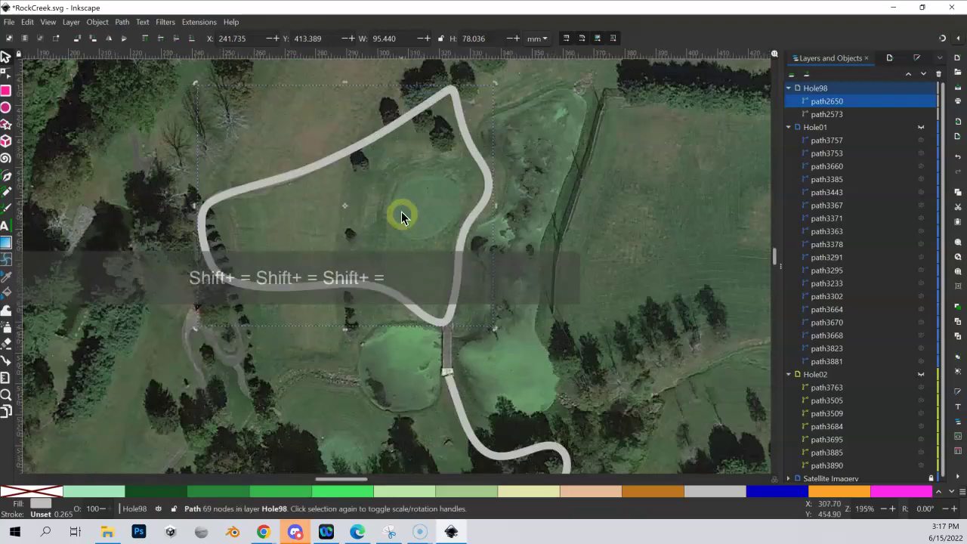
{"action": "left_click_drag", "start_coordinate": [401, 217], "coordinate": [419, 237]}
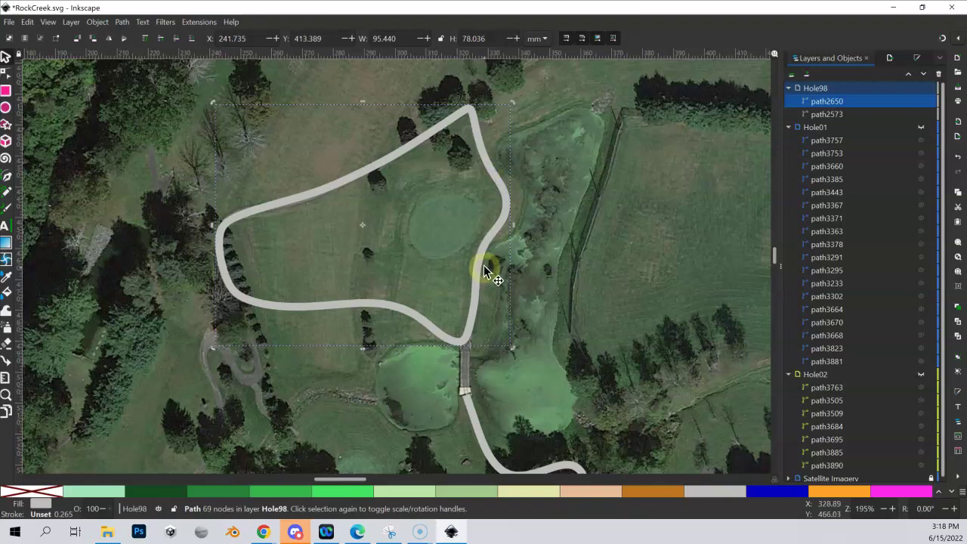
{"action": "left_click_drag", "start_coordinate": [488, 259], "coordinate": [411, 242]}
{"action": "left_click_drag", "start_coordinate": [480, 325], "coordinate": [447, 282]}
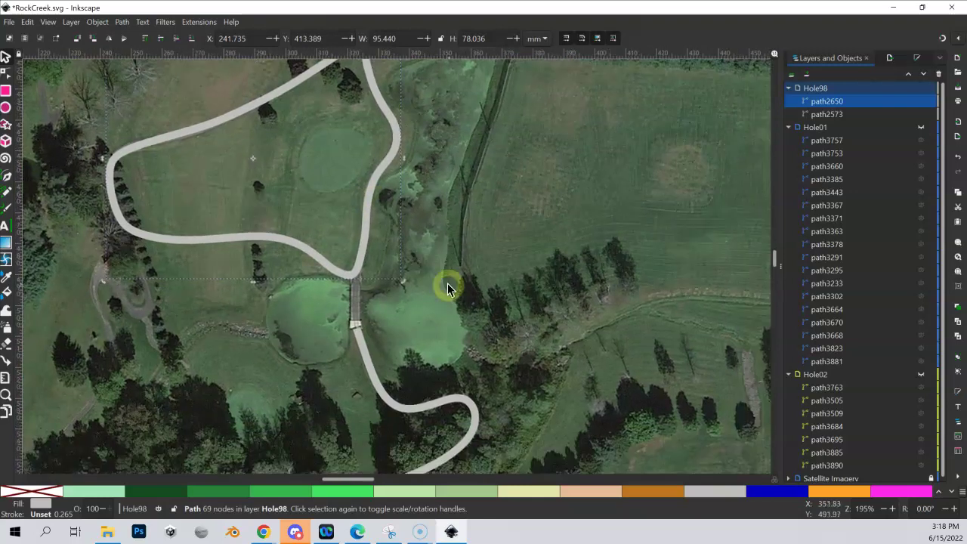
{"action": "left_click_drag", "start_coordinate": [496, 255], "coordinate": [483, 214]}
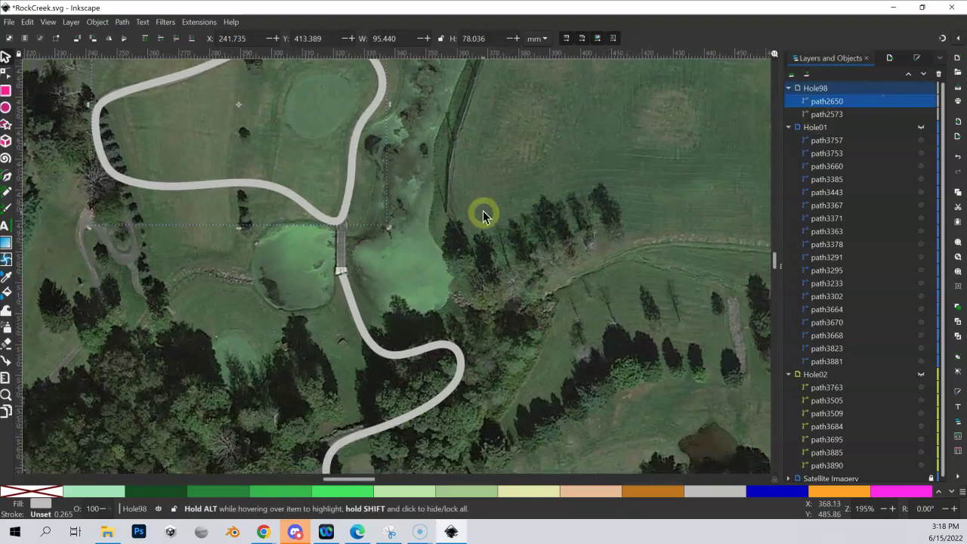
{"action": "scroll", "coordinate": [378, 264], "scroll_direction": "down", "scroll_amount": 1}
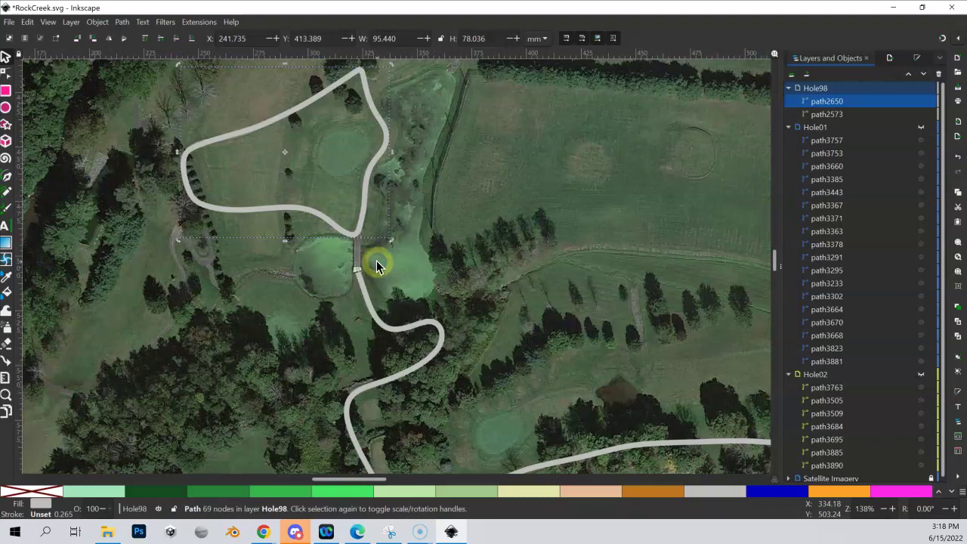
{"action": "left_click_drag", "start_coordinate": [376, 264], "coordinate": [374, 286]}
{"action": "scroll", "coordinate": [374, 286], "scroll_direction": "down", "scroll_amount": 2}
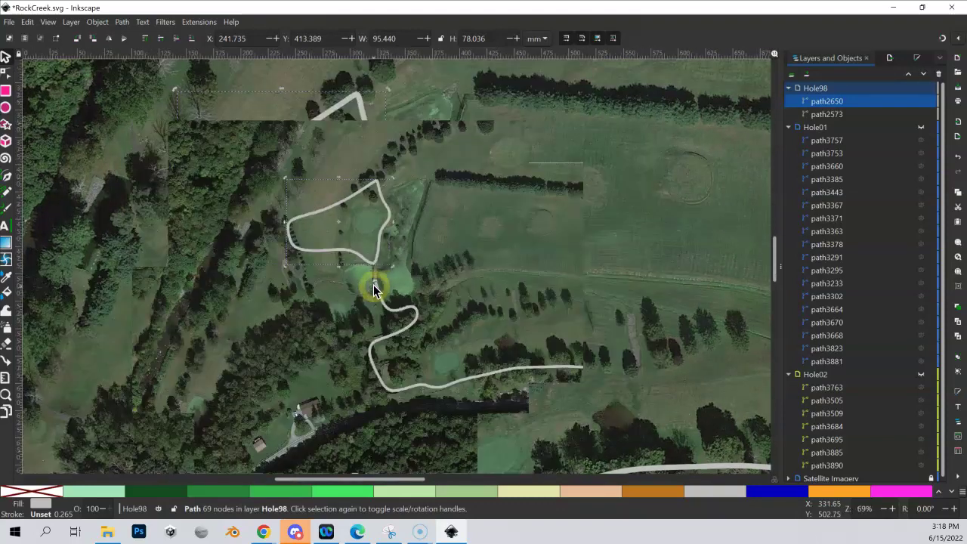